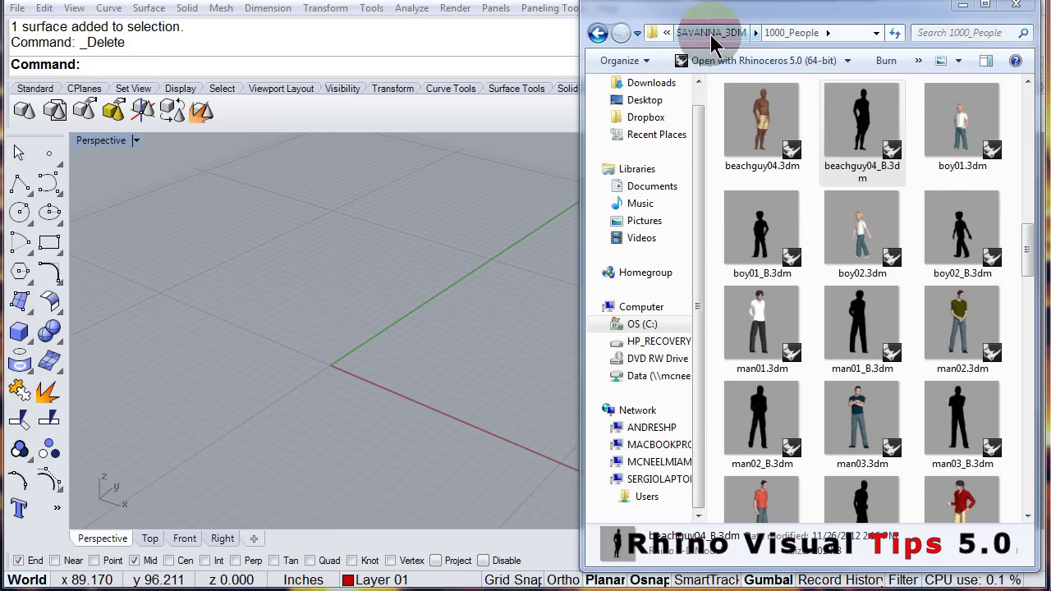
# Drag beachgirl08_B.3dm from the 1000_People folder toward Rhino's Perspective viewport.
pyautogui.scroll(3, 1025, 258)
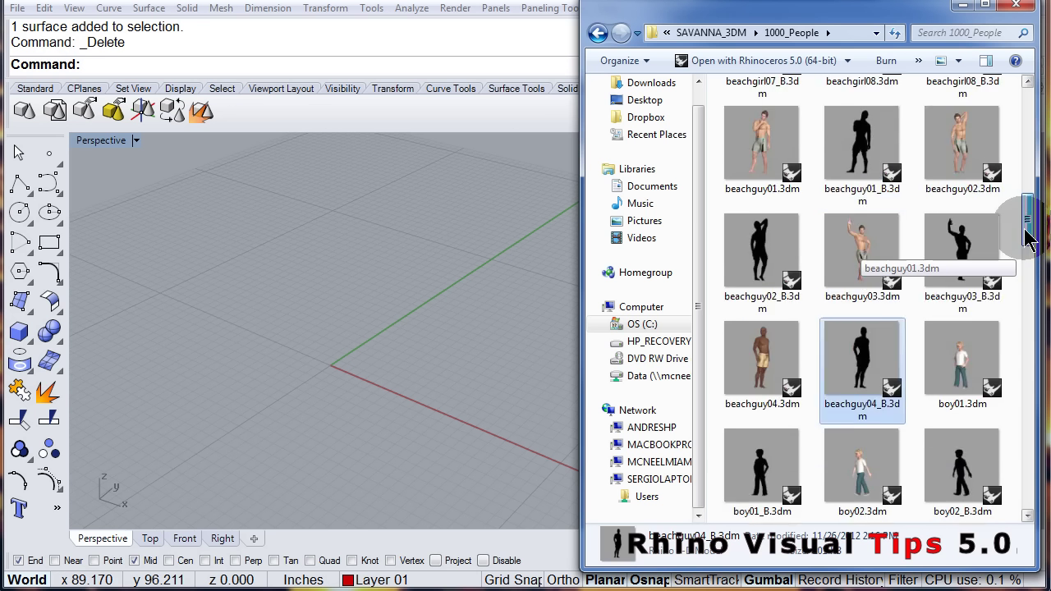
pyautogui.moveTo(1028, 236); pyautogui.dragTo(1040, 216)
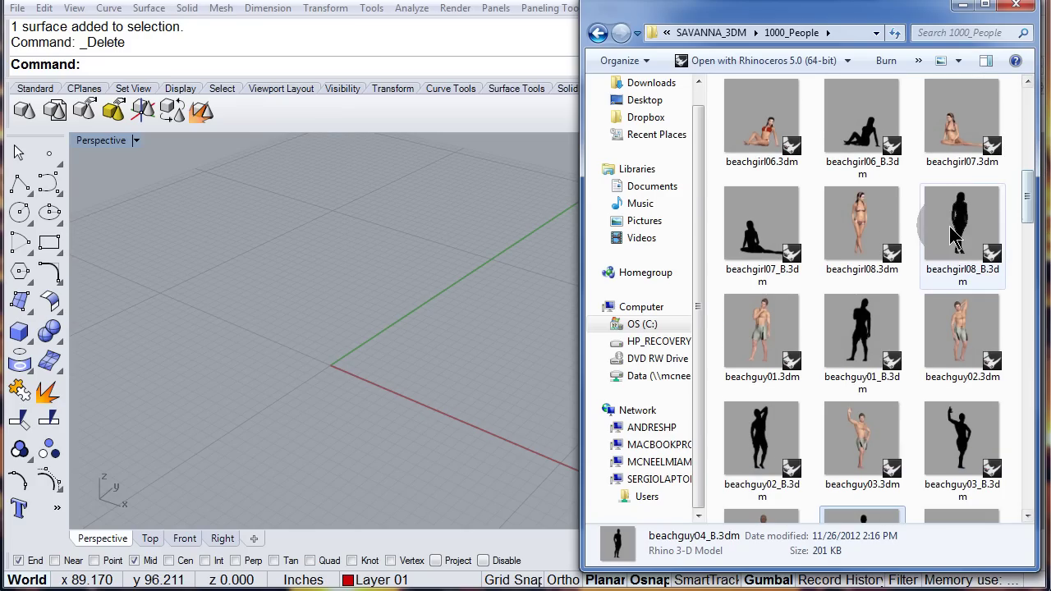
pyautogui.moveTo(962, 238); pyautogui.dragTo(442, 327)
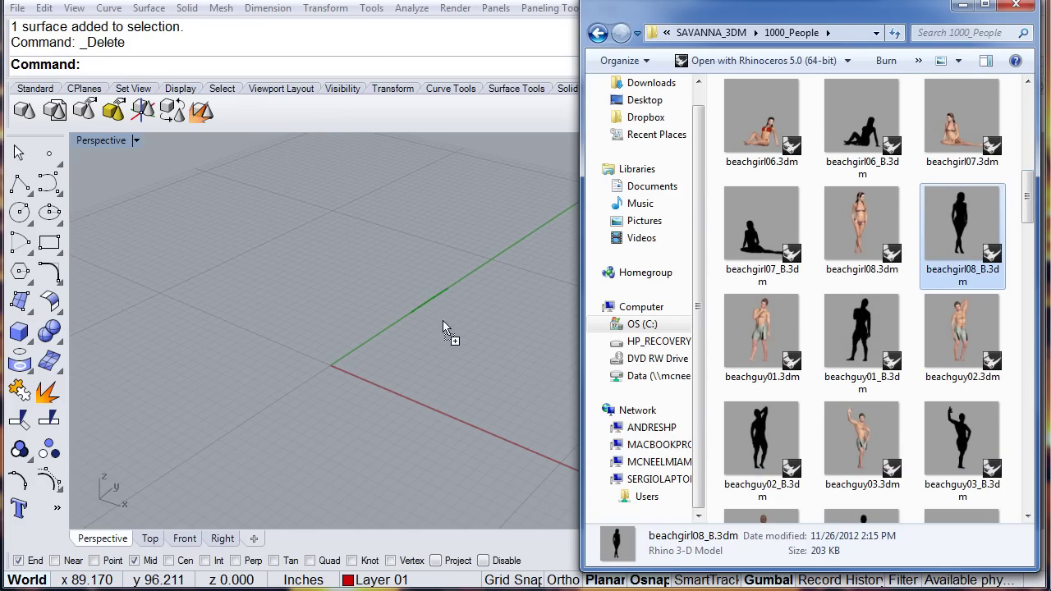
# Import beachgirl08_B.3dm, slide it along X with the gumball, and return to Explorer.
pyautogui.moveTo(347, 355); pyautogui.dragTo(347, 356)
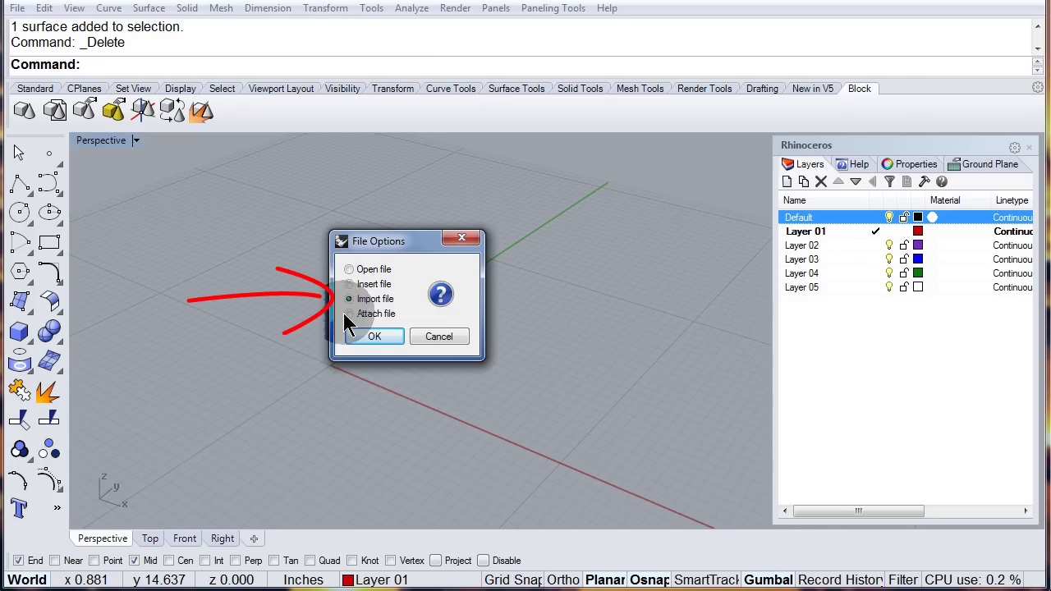
pyautogui.click(374, 338)
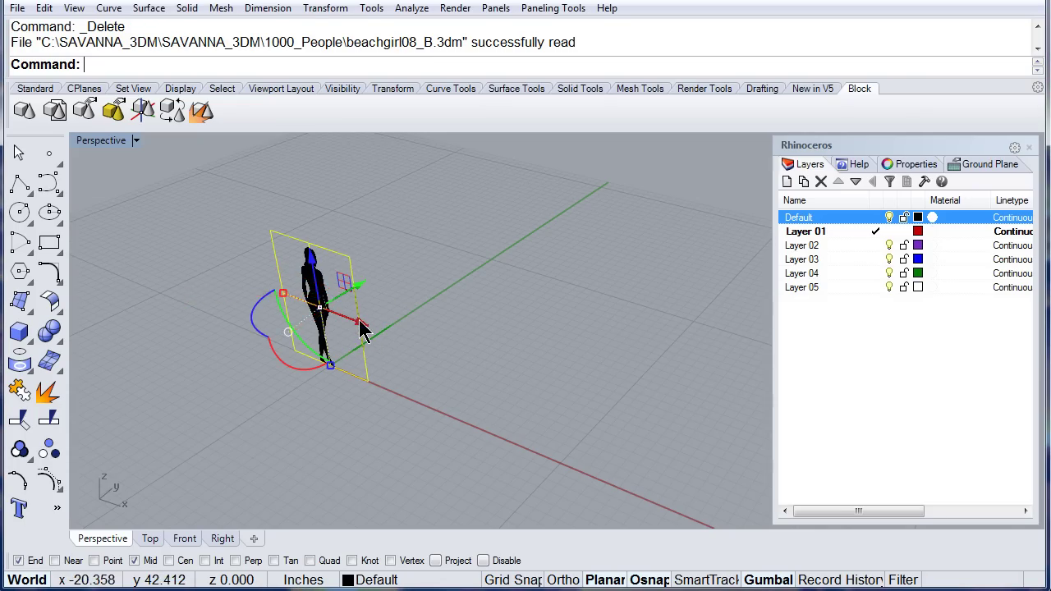
pyautogui.moveTo(364, 329); pyautogui.dragTo(257, 301)
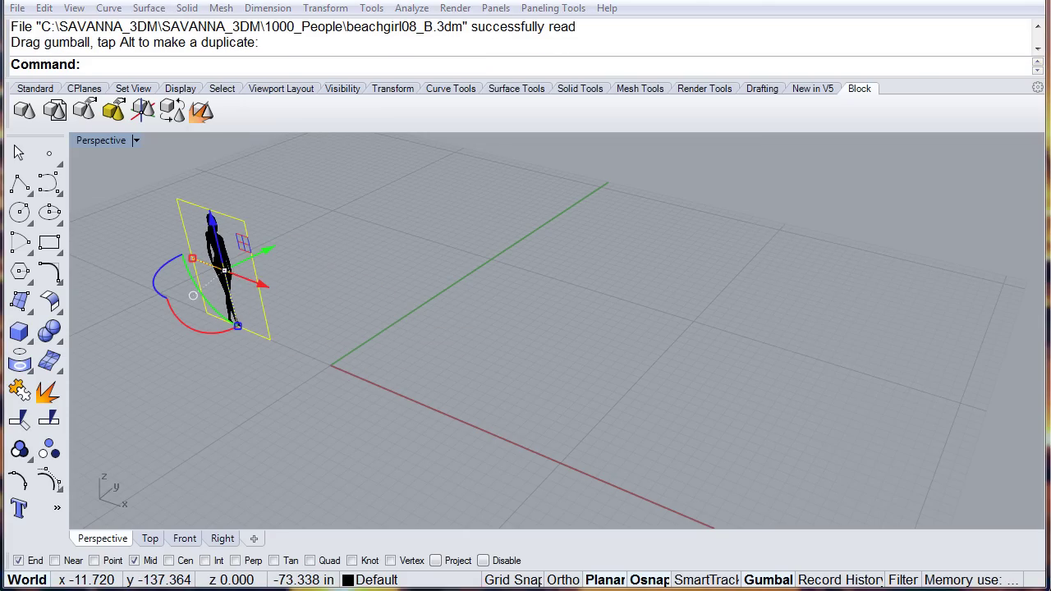
pyautogui.hotkey('alt', 'Tab')
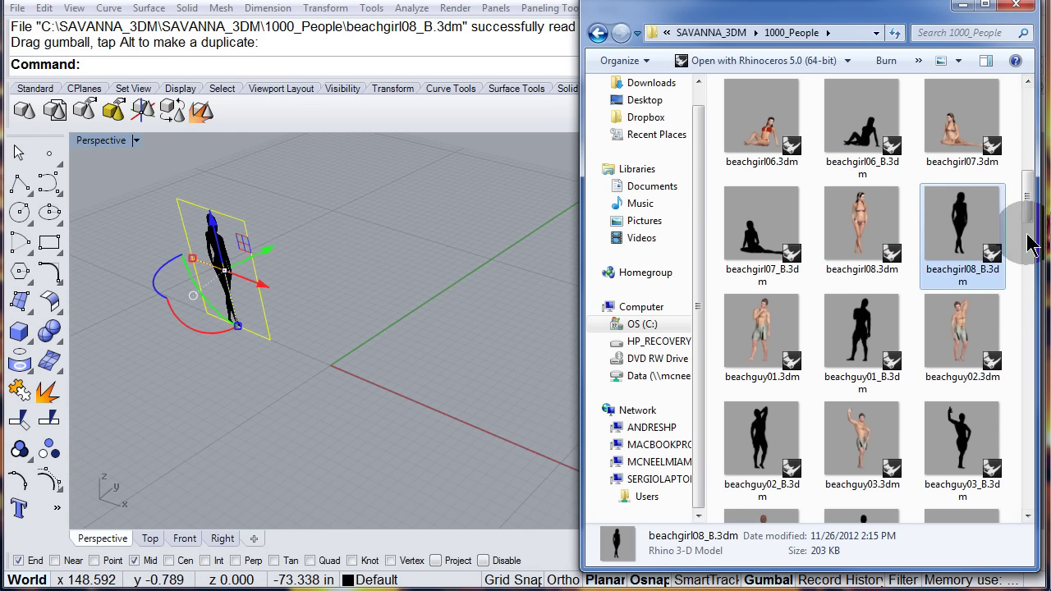
# Drag man01_B.3dm from the people folder into the Perspective view and import it.
pyautogui.moveTo(1032, 212); pyautogui.dragTo(1022, 271)
pyautogui.click(868, 279)
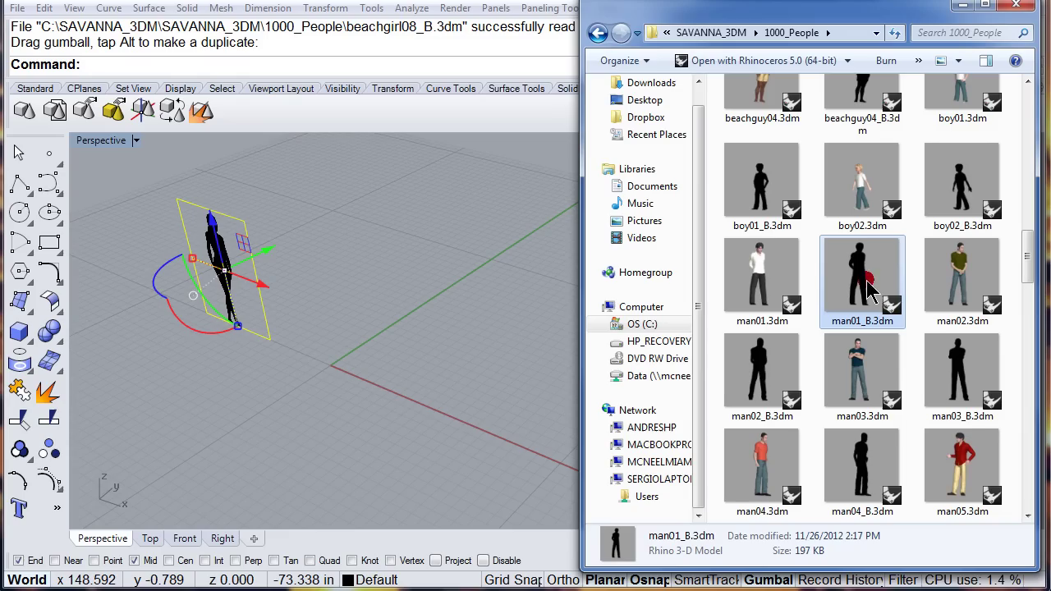
pyautogui.moveTo(866, 281); pyautogui.dragTo(492, 332)
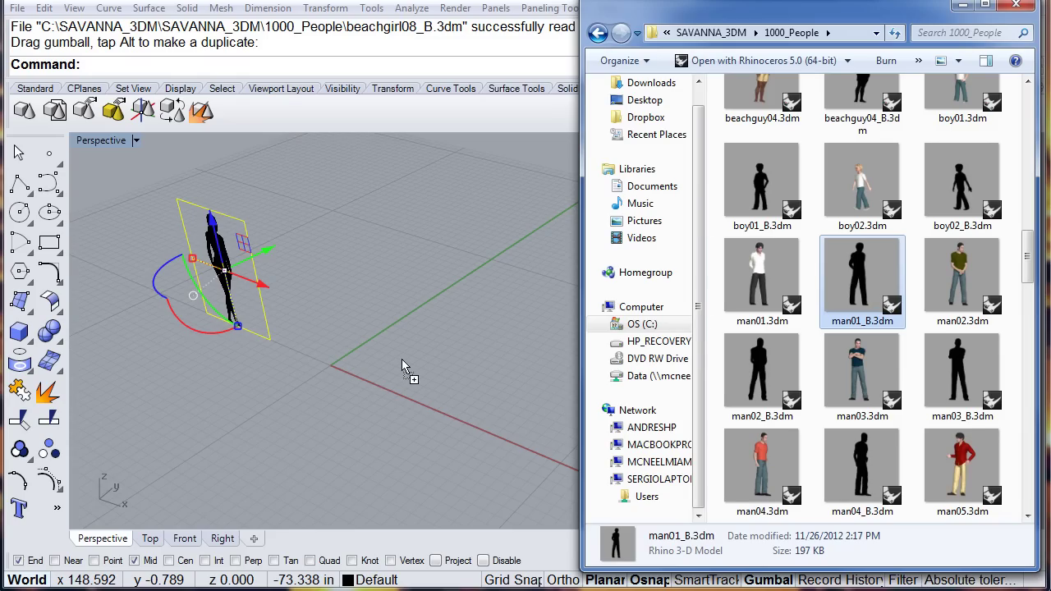
pyautogui.moveTo(402, 359); pyautogui.dragTo(374, 383)
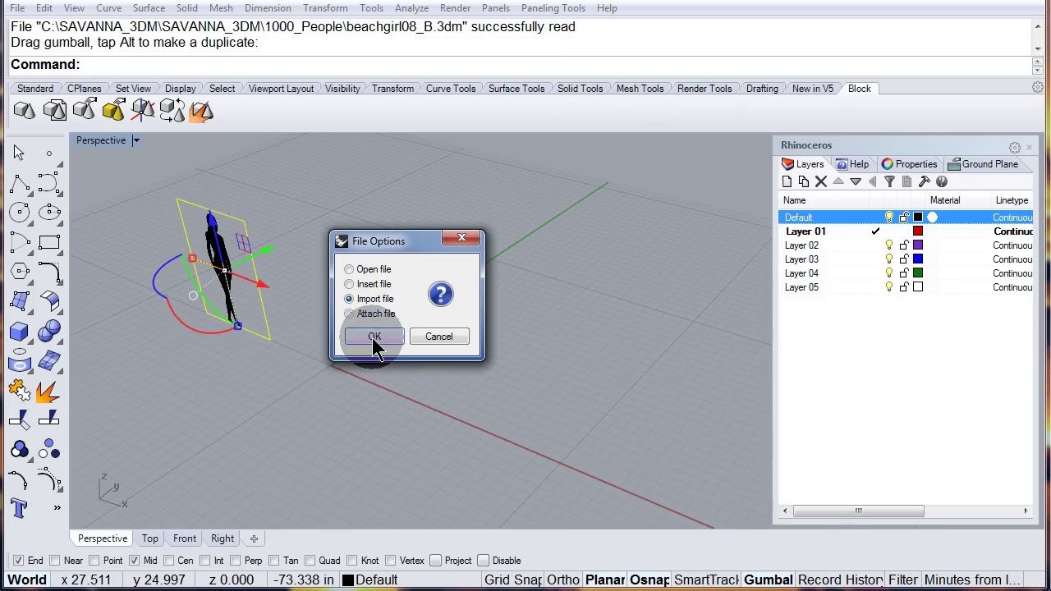
pyautogui.click(372, 337)
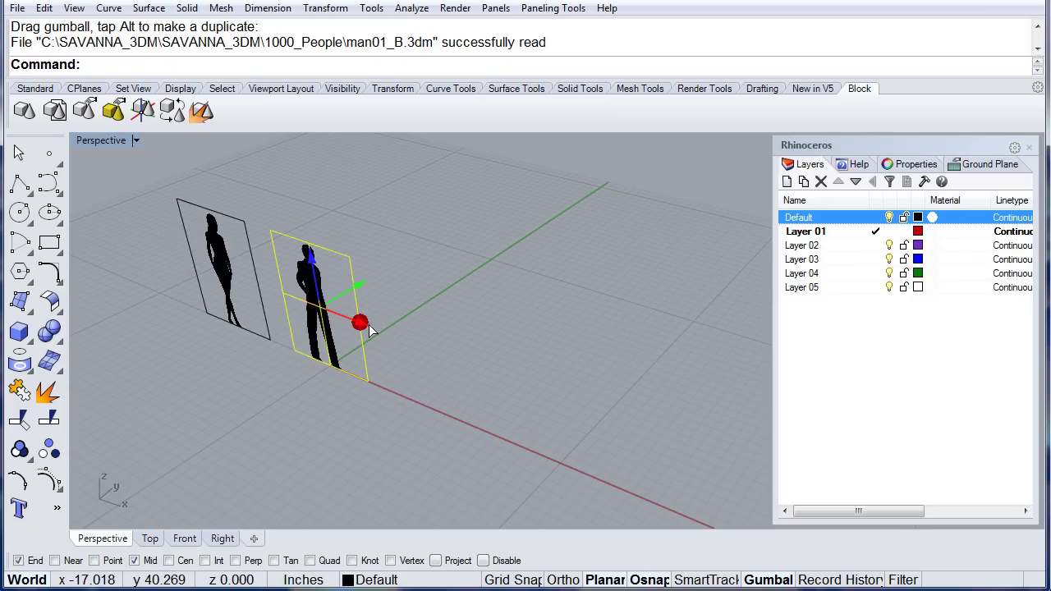
# Move the man silhouette 86.417 in along X with the gumball.
pyautogui.moveTo(362, 324); pyautogui.dragTo(504, 376)
pyautogui.moveTo(504, 377); pyautogui.dragTo(353, 319, button='right')
pyautogui.scroll(-2, 518, 425)
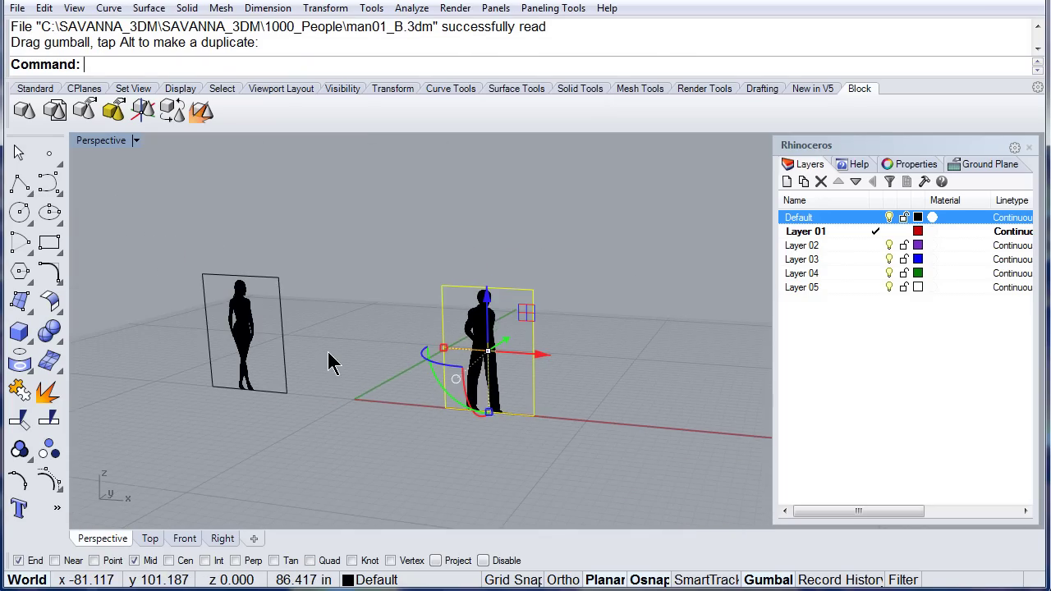
pyautogui.moveTo(328, 353); pyautogui.dragTo(363, 375, button='right')
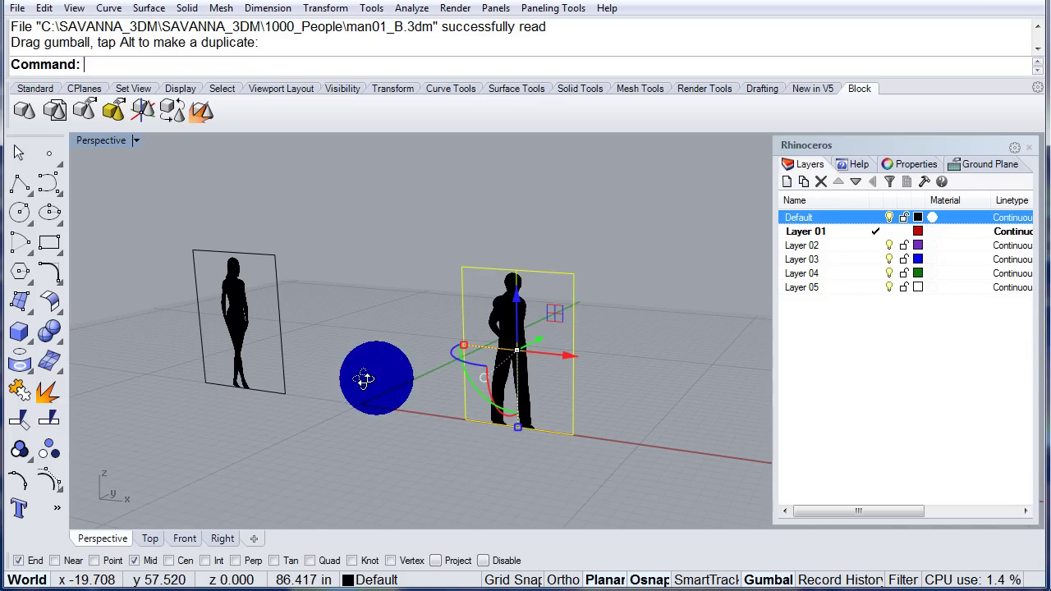
pyautogui.click(431, 452)
pyautogui.moveTo(414, 431); pyautogui.dragTo(401, 423, button='right')
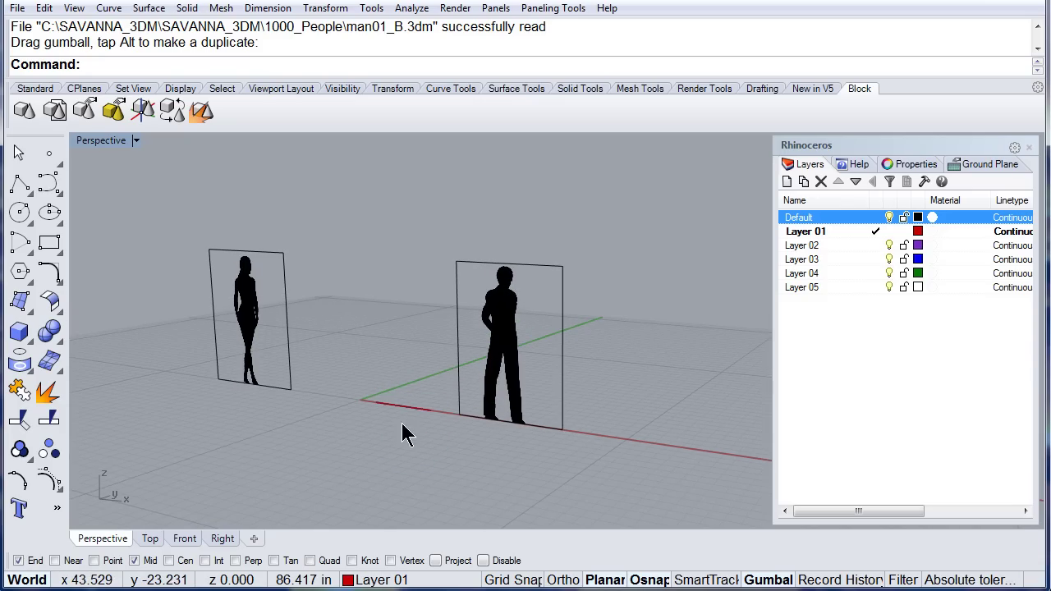
pyautogui.scroll(2, 459, 349)
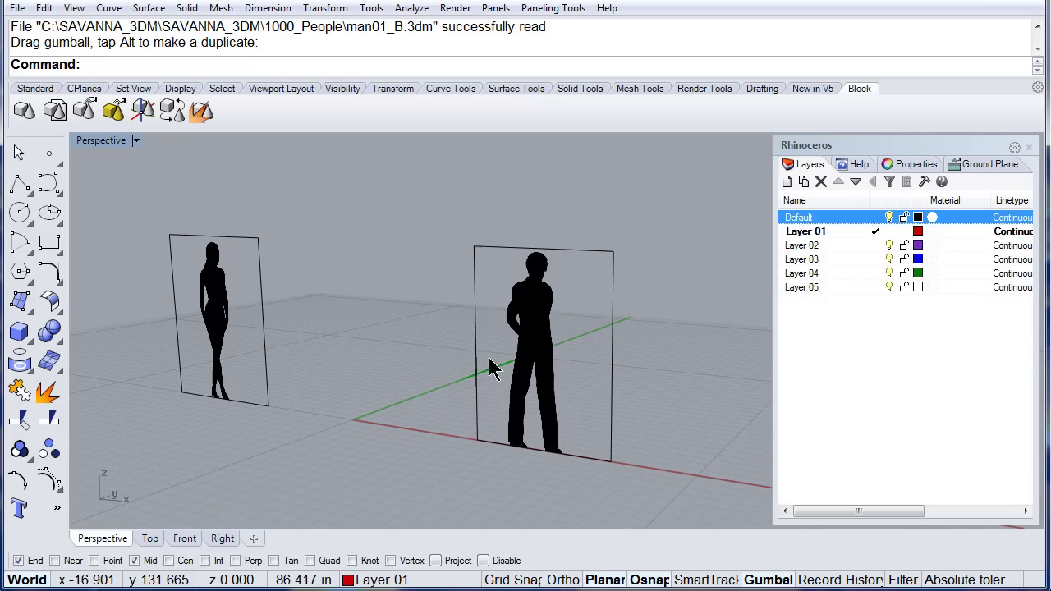
# Copy the man 72.258 in along −X so the copy stands between the figures.
pyautogui.click(538, 360)
pyautogui.moveTo(594, 367); pyautogui.dragTo(534, 351)
pyautogui.press('alt')
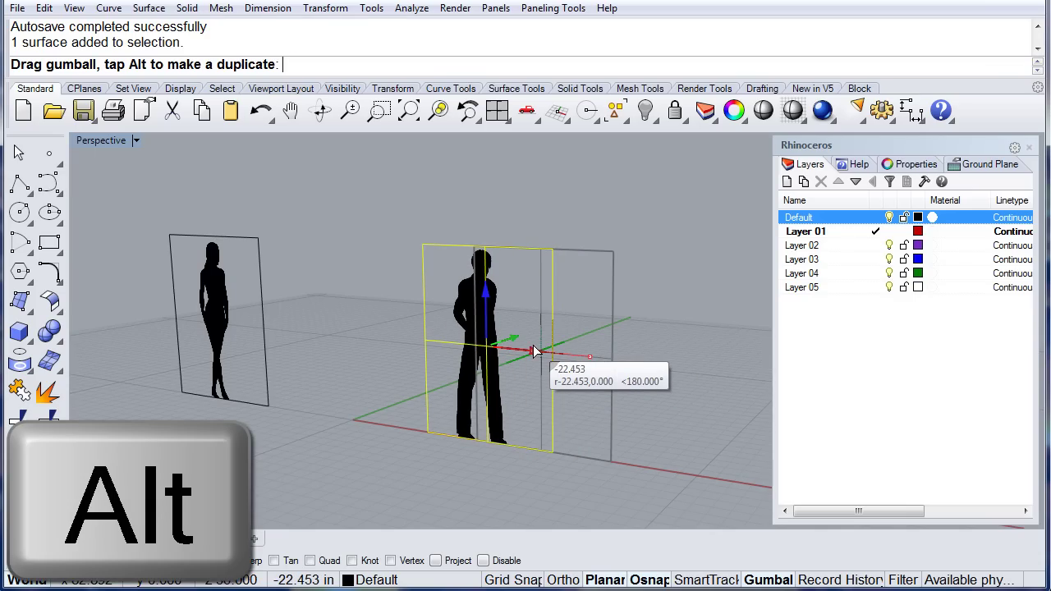
pyautogui.moveTo(535, 351); pyautogui.dragTo(418, 328)
pyautogui.click(379, 456)
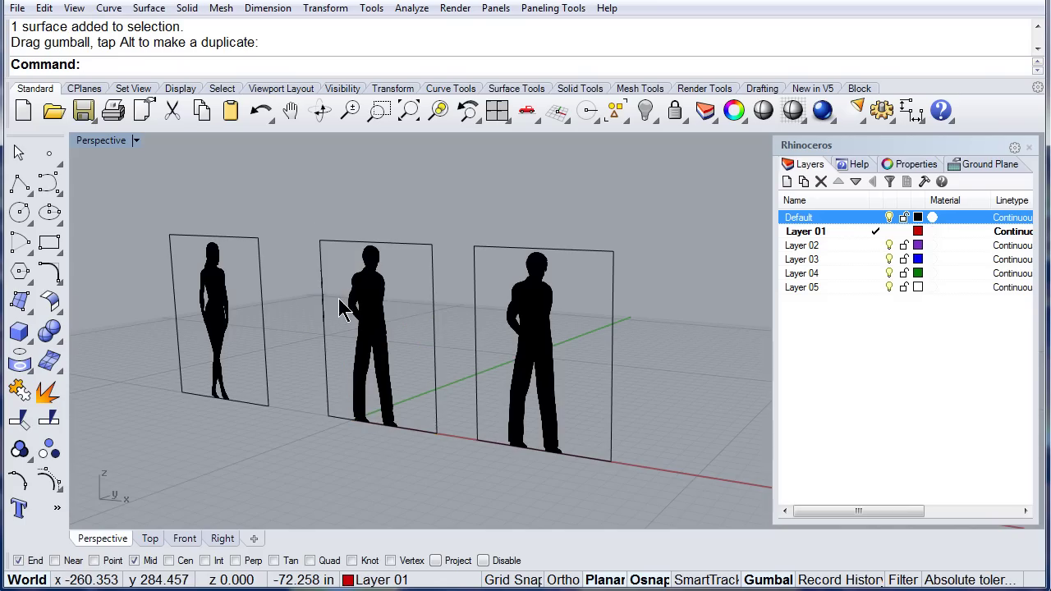
pyautogui.scroll(3, 338, 298)
# Scale the middle man silhouette along X with the gumball's X handle.
pyautogui.click(408, 371)
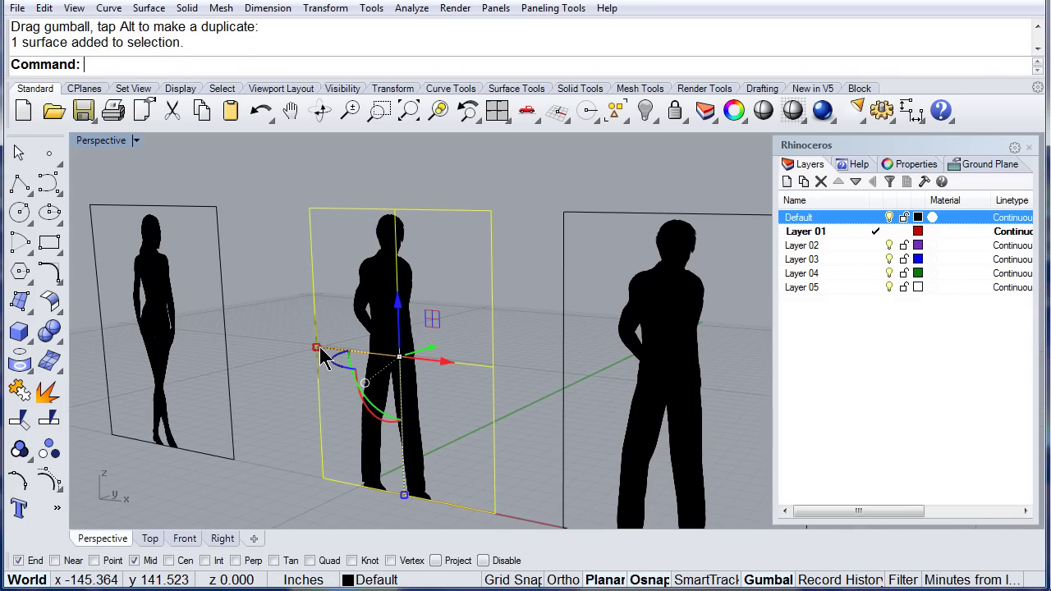
pyautogui.moveTo(317, 348); pyautogui.dragTo(489, 382)
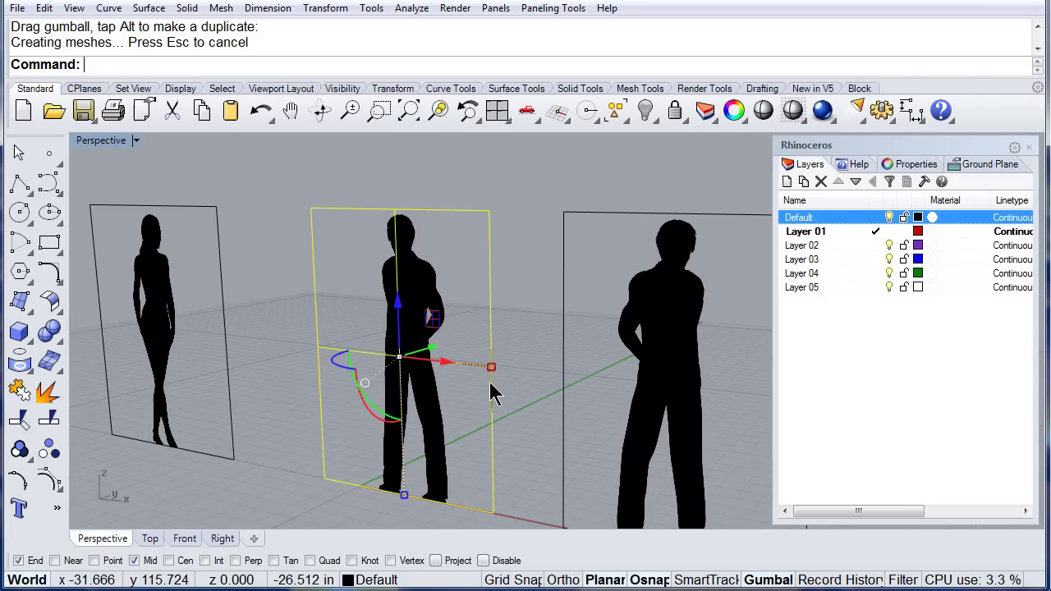
pyautogui.click(286, 250)
pyautogui.scroll(-2, 312, 256)
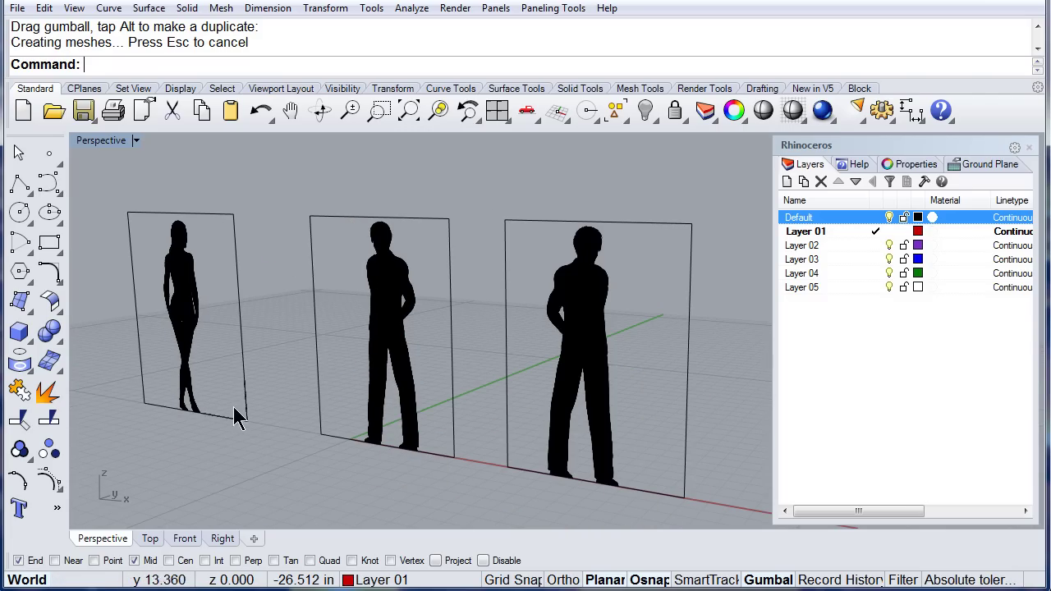
pyautogui.moveTo(279, 423)
pyautogui.mouseDown(button='right')
pyautogui.moveTo(266, 399)
pyautogui.moveTo(269, 408)
pyautogui.mouseUp(button='right')
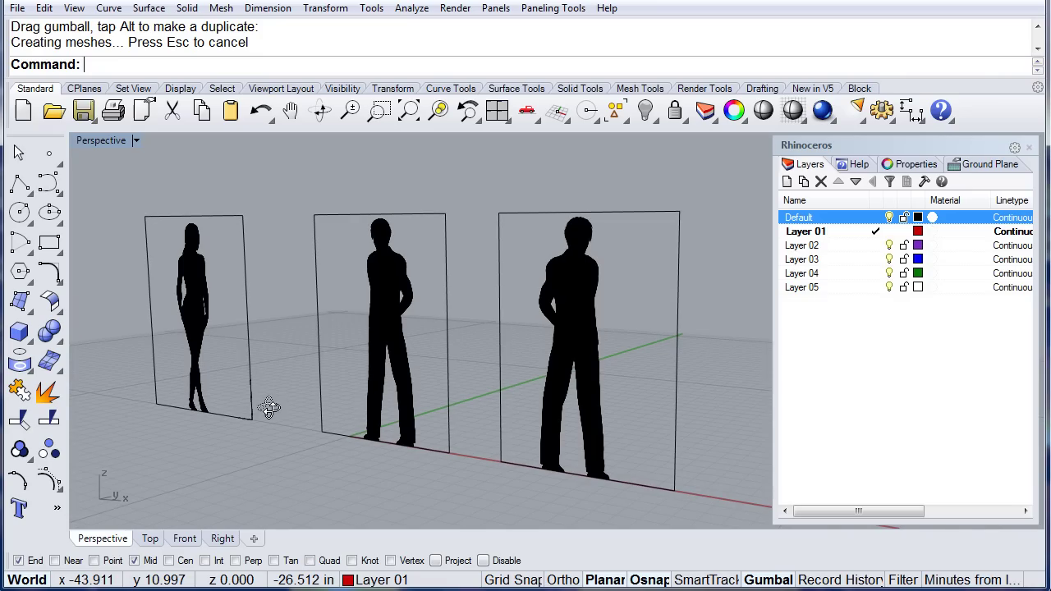
# Relocate the middle figure's gumball origin to the Mid snap of its bottom edge.
pyautogui.click(393, 320)
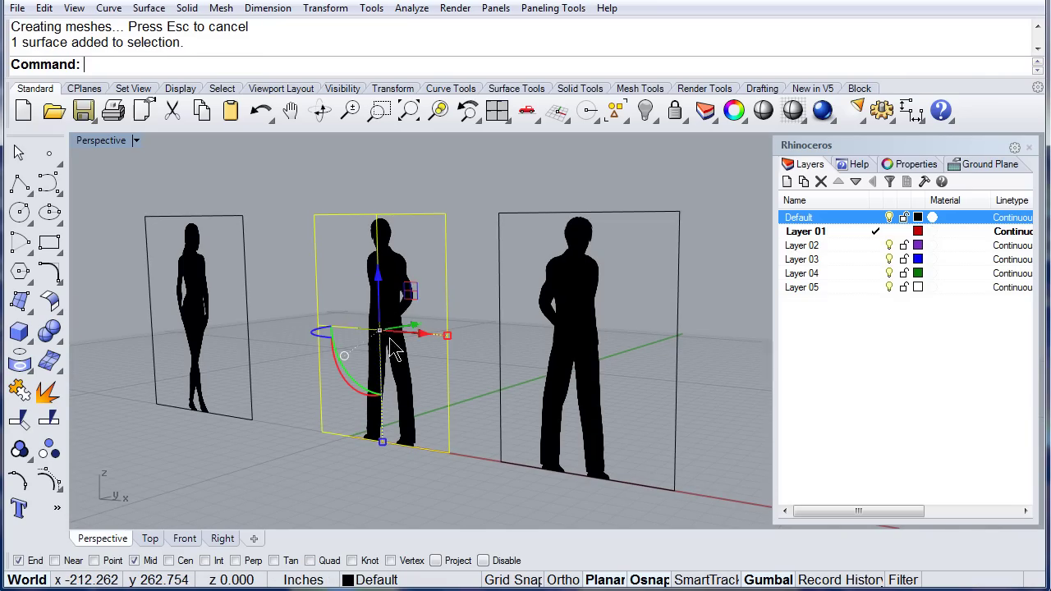
pyautogui.press('ctrl')
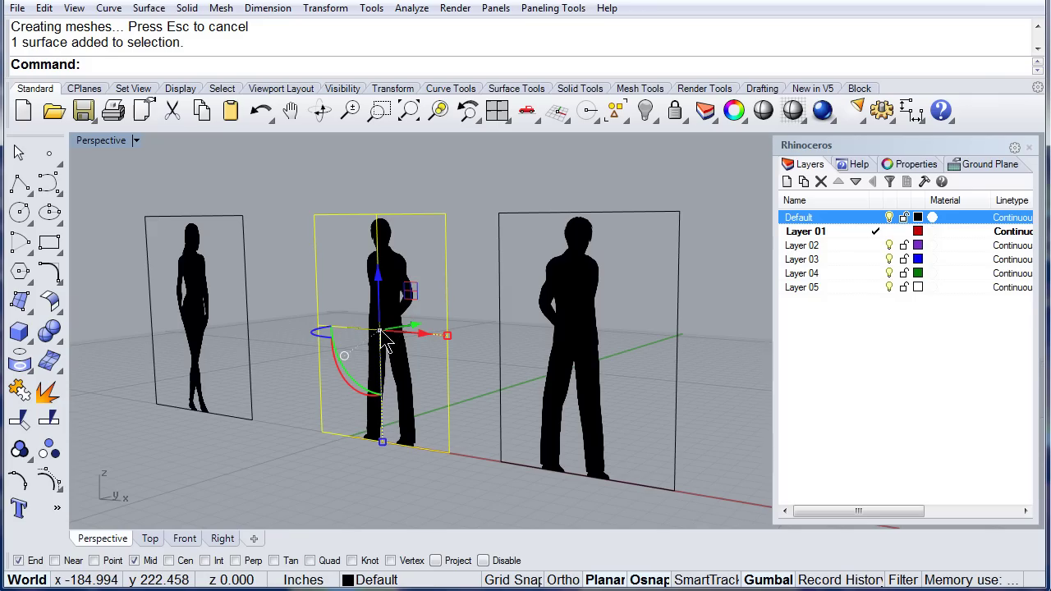
pyautogui.keyDown('ctrl'); pyautogui.moveTo(379, 333); pyautogui.dragTo(382, 441); pyautogui.keyUp('ctrl')
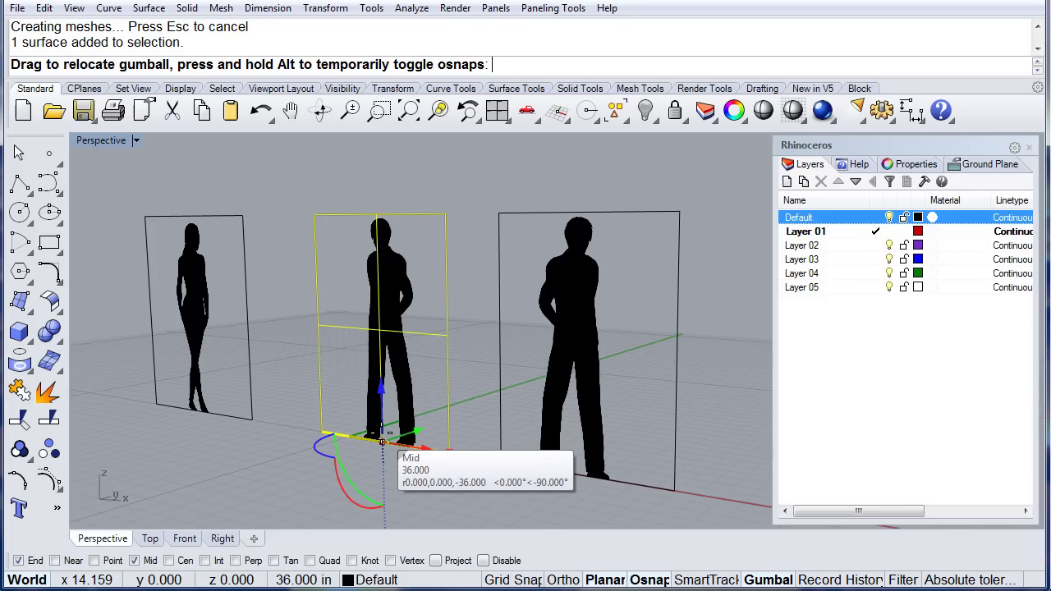
pyautogui.keyDown('ctrl'); pyautogui.moveTo(382, 441); pyautogui.dragTo(383, 441); pyautogui.keyUp('ctrl')
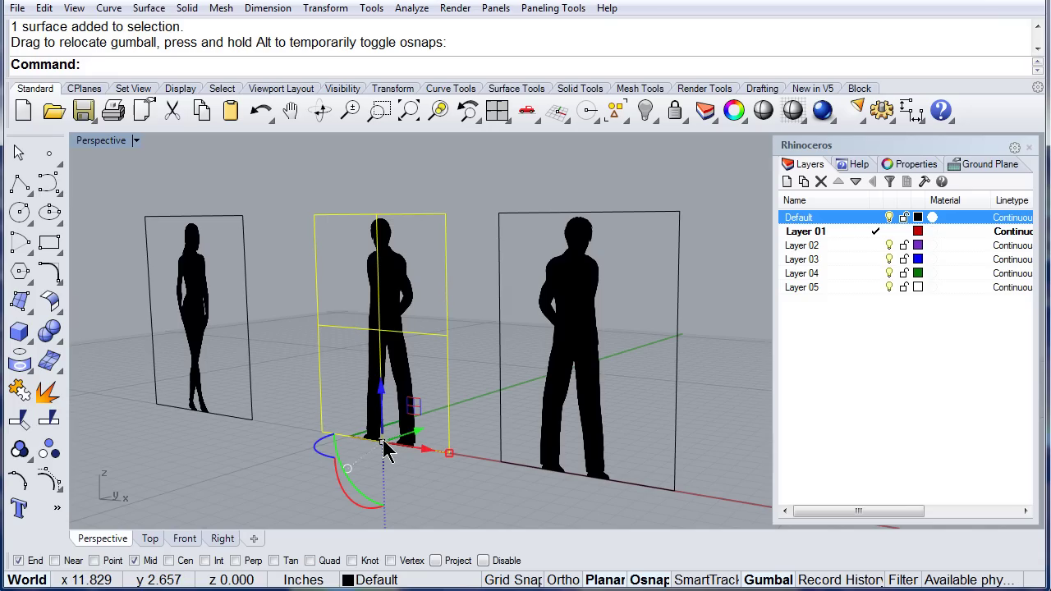
# Stretch the middle man upward from its base with the gumball's Z scale handle.
pyautogui.click(294, 298)
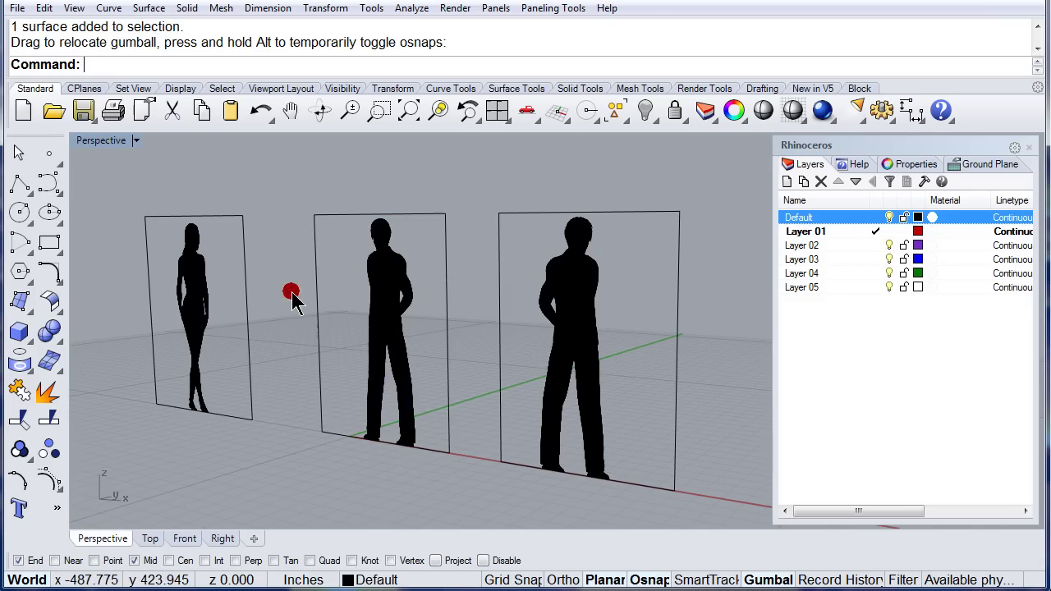
pyautogui.scroll(-2, 297, 302)
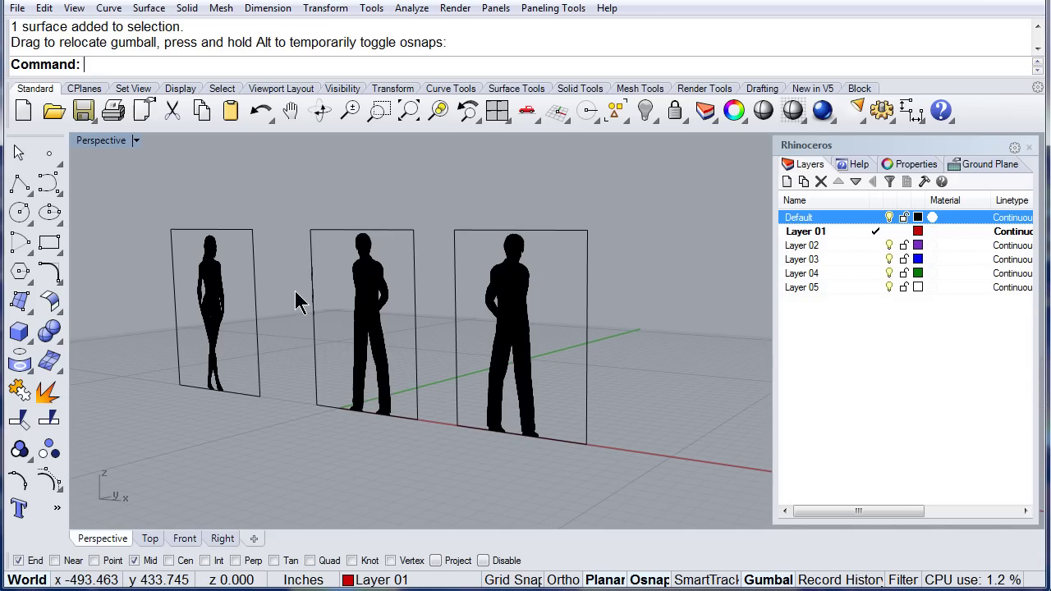
pyautogui.click(364, 331)
pyautogui.moveTo(367, 499)
pyautogui.mouseDown()
pyautogui.moveTo(368, 468)
pyautogui.moveTo(376, 517)
pyautogui.mouseUp()
pyautogui.click(445, 499)
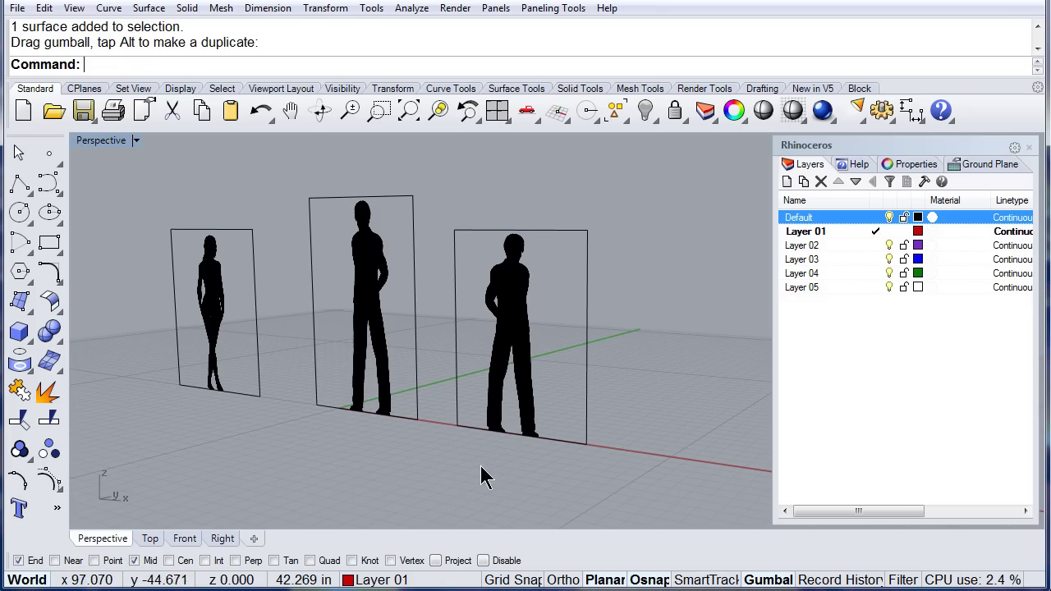
pyautogui.moveTo(481, 476); pyautogui.dragTo(473, 470, button='right')
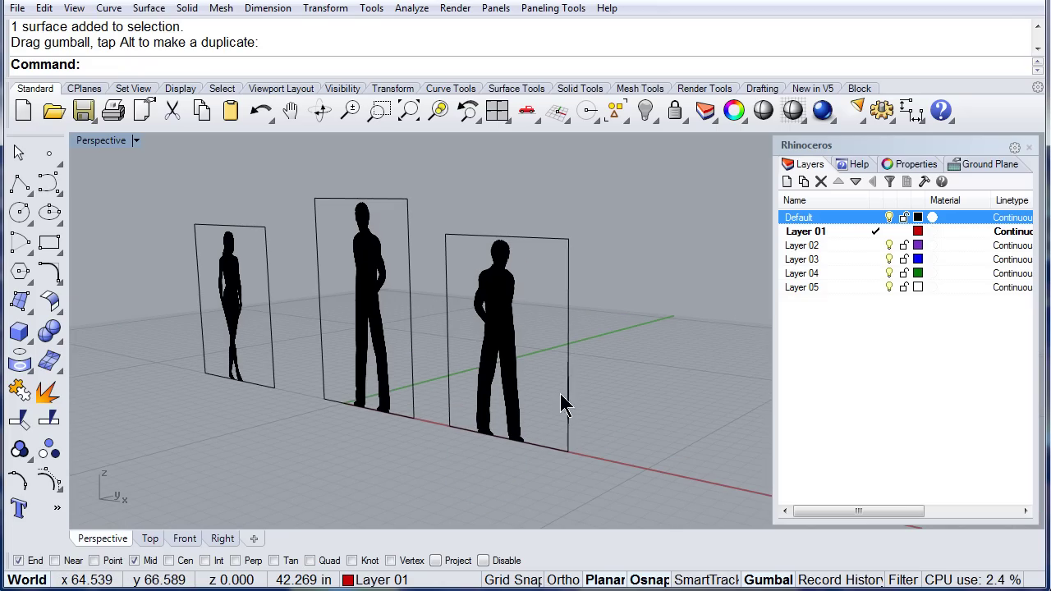
# Rotate the right-hand silhouette 43.082° about its vertical axis.
pyautogui.click(504, 352)
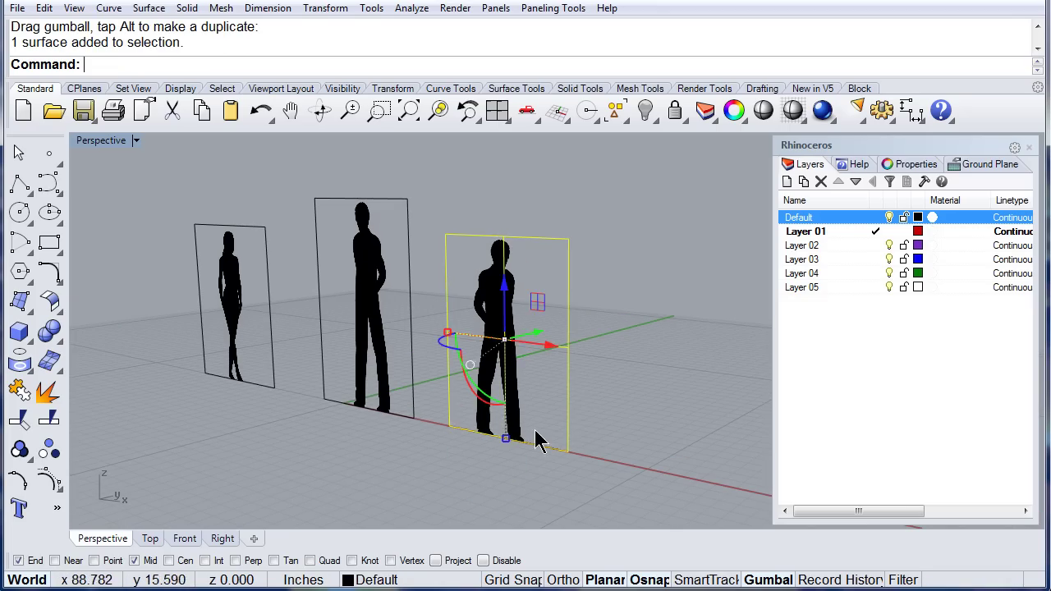
pyautogui.moveTo(493, 378); pyautogui.dragTo(504, 396, button='right')
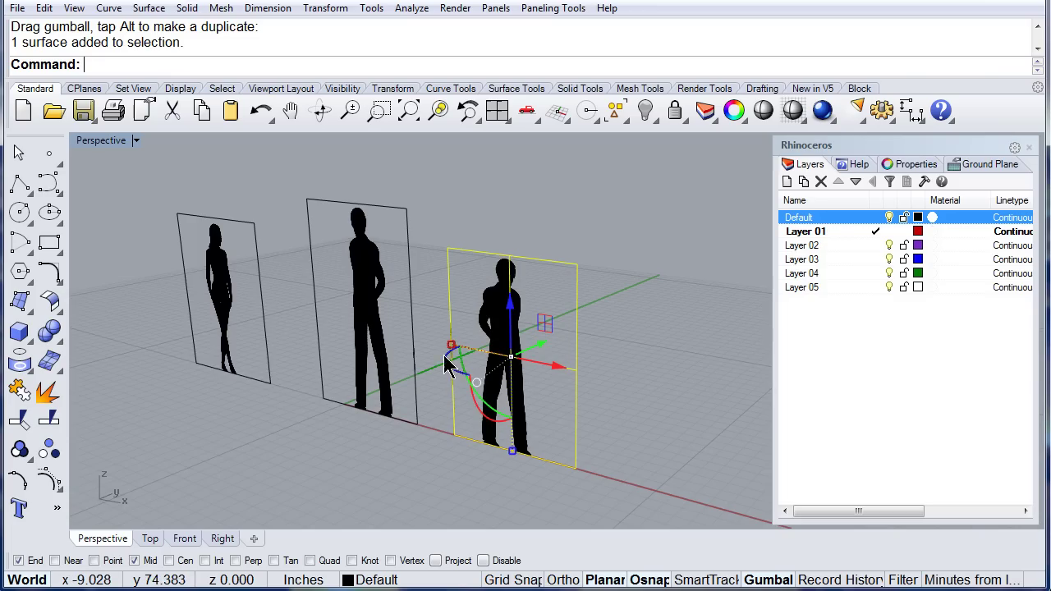
pyautogui.moveTo(448, 367)
pyautogui.mouseDown()
pyautogui.moveTo(441, 356)
pyautogui.moveTo(462, 376)
pyautogui.mouseUp()
pyautogui.click(632, 387)
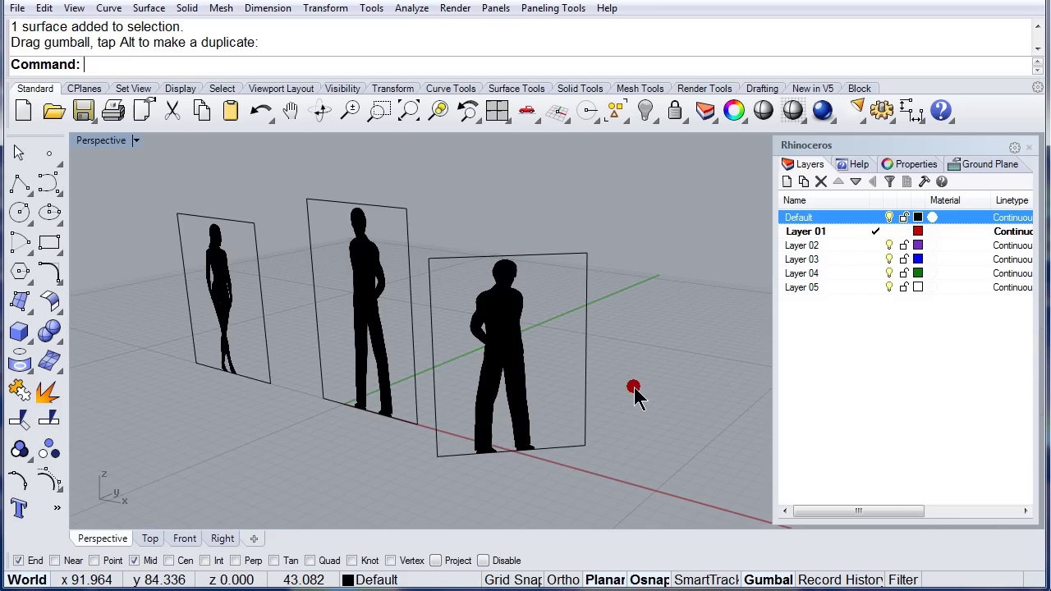
# Slide the third silhouette 31.744 in to the left along X.
pyautogui.click(515, 365)
pyautogui.scroll(2, 555, 332)
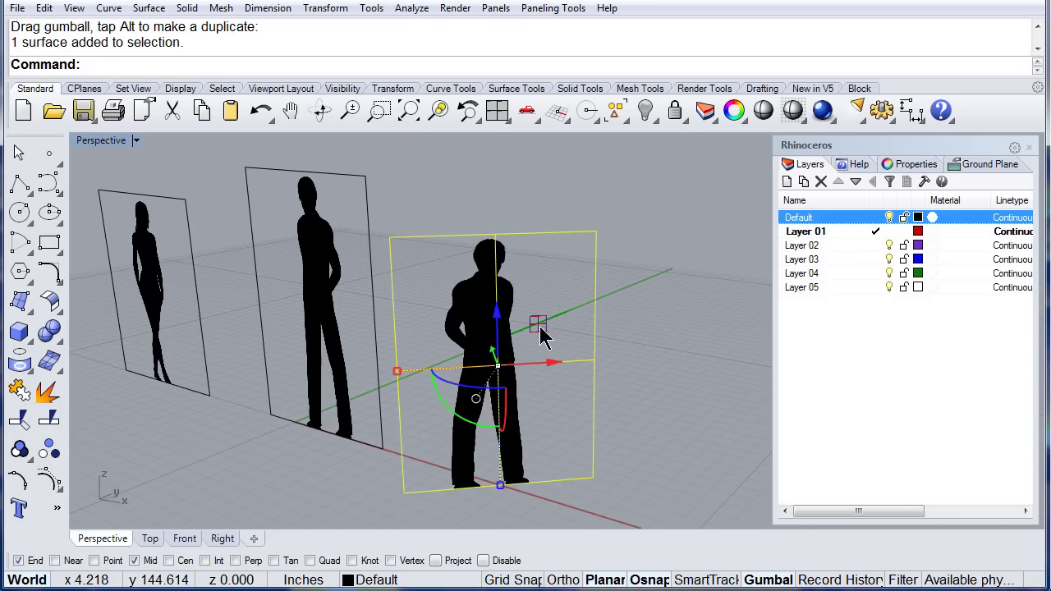
pyautogui.moveTo(537, 326); pyautogui.dragTo(556, 280)
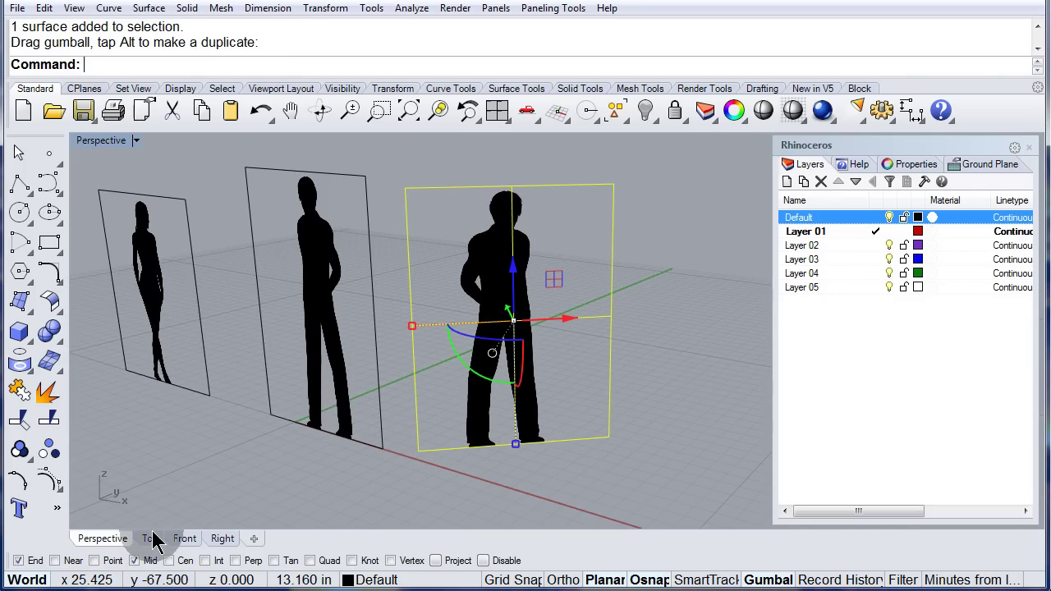
# Restore the four-viewport layout and close the Layers panel.
pyautogui.doubleClick(101, 140)
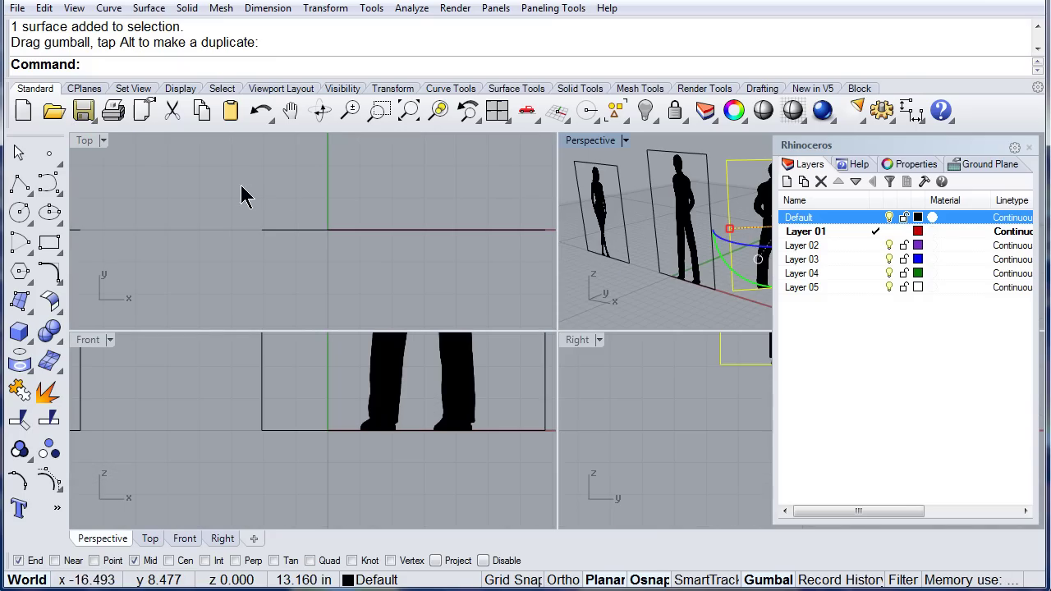
pyautogui.click(283, 195)
pyautogui.scroll(-5, 281, 204)
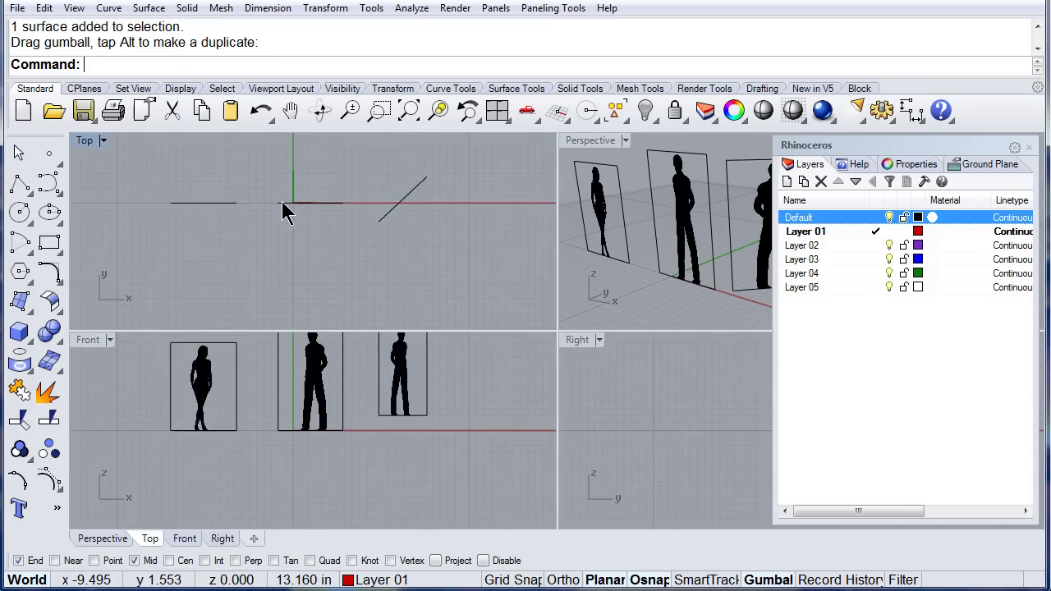
pyautogui.click(1028, 147)
pyautogui.moveTo(800, 213); pyautogui.dragTo(784, 243, button='right')
# Move the third silhouette 15.395 in toward the viewer.
pyautogui.click(784, 242)
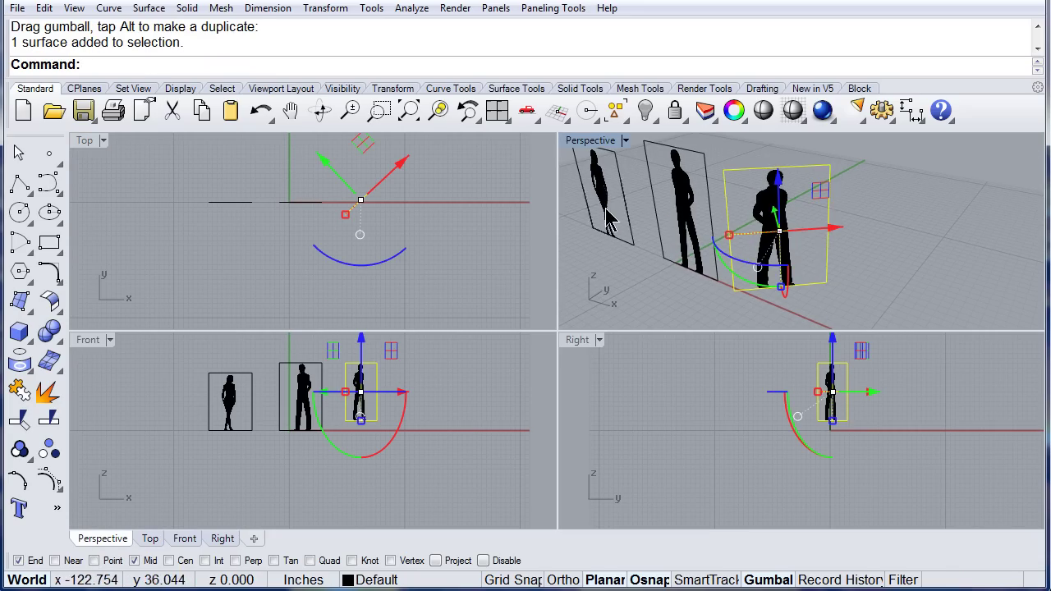
pyautogui.moveTo(819, 195); pyautogui.dragTo(768, 207)
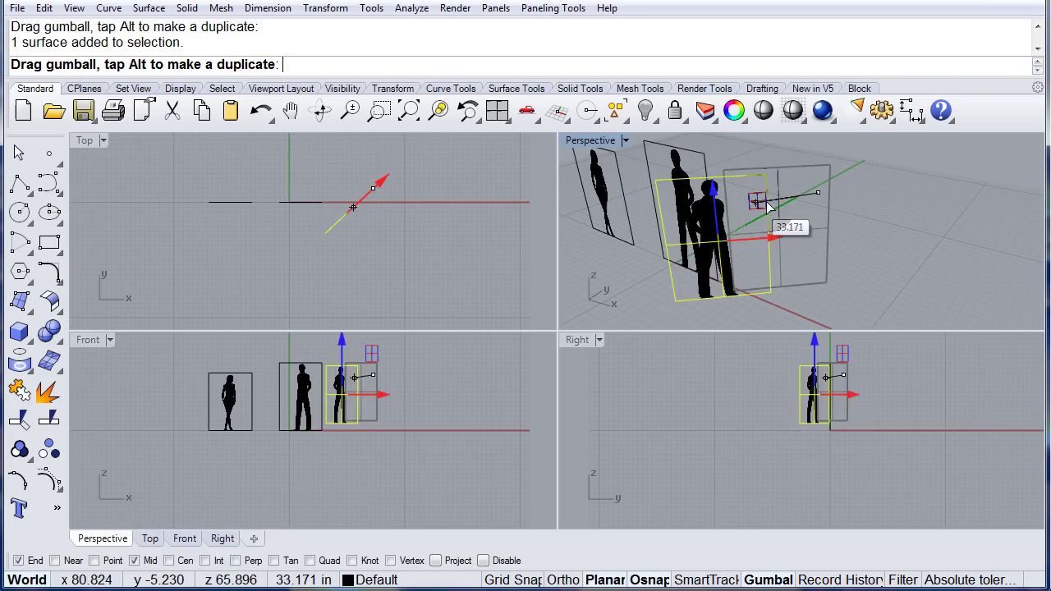
pyautogui.moveTo(829, 215); pyautogui.dragTo(805, 218)
pyautogui.click(849, 219)
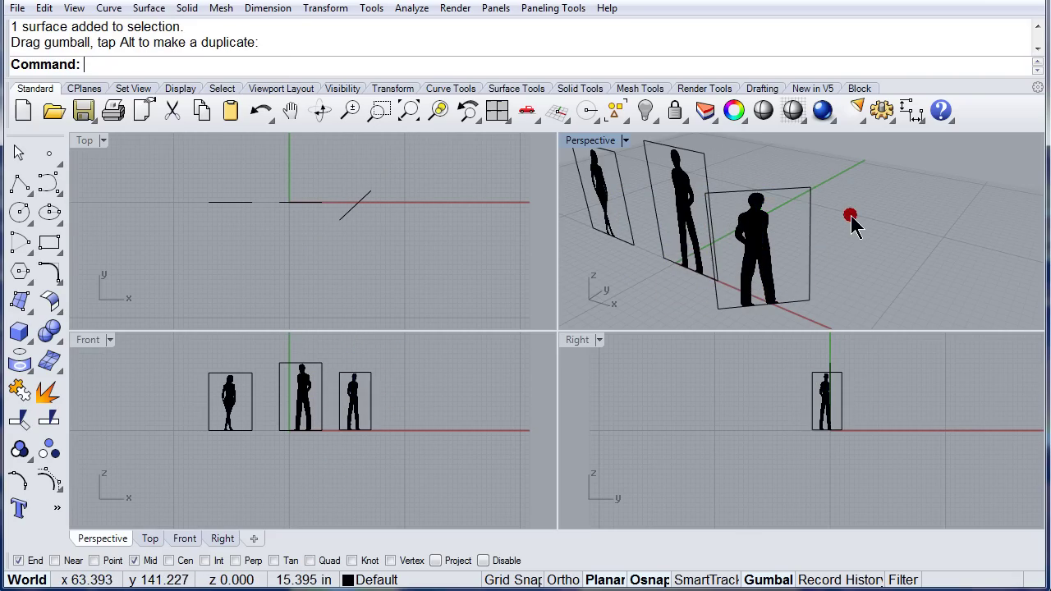
# Maximise the Perspective viewport and switch its display from Shaded to Rendered.
pyautogui.doubleClick(577, 141)
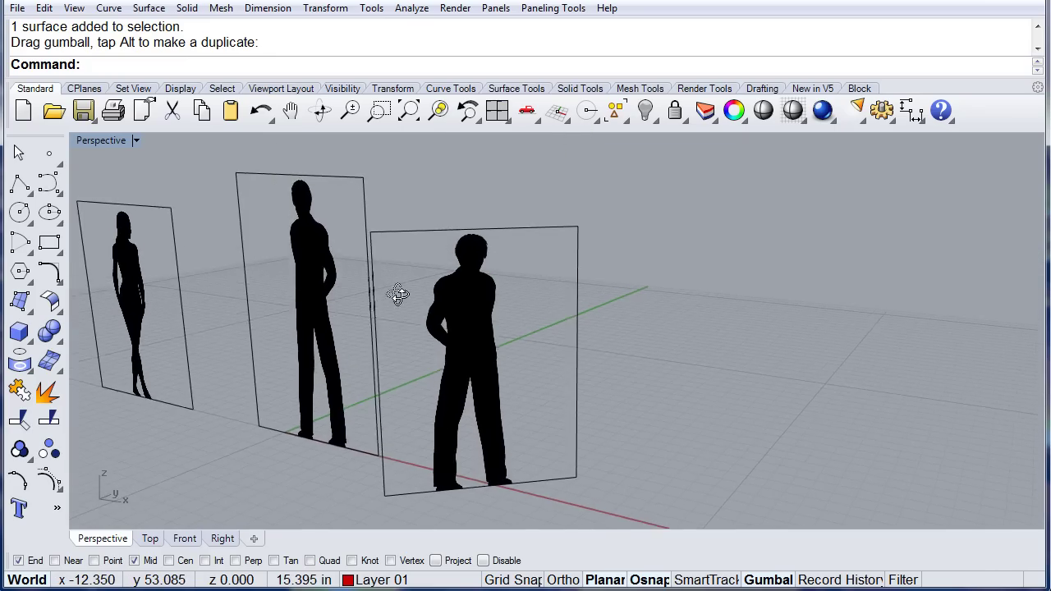
pyautogui.scroll(-4, 398, 294)
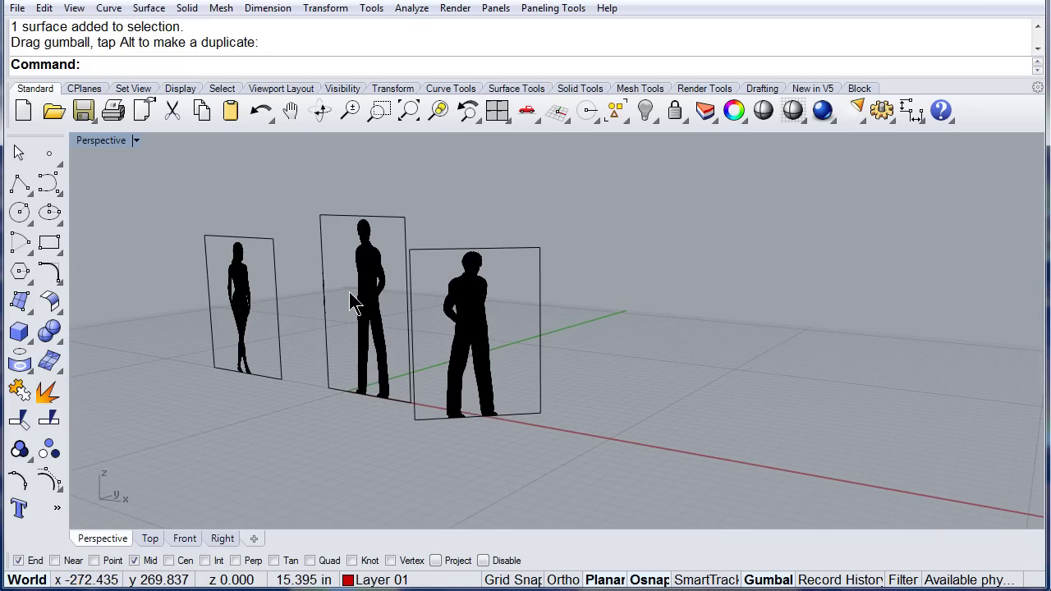
pyautogui.scroll(3, 352, 302)
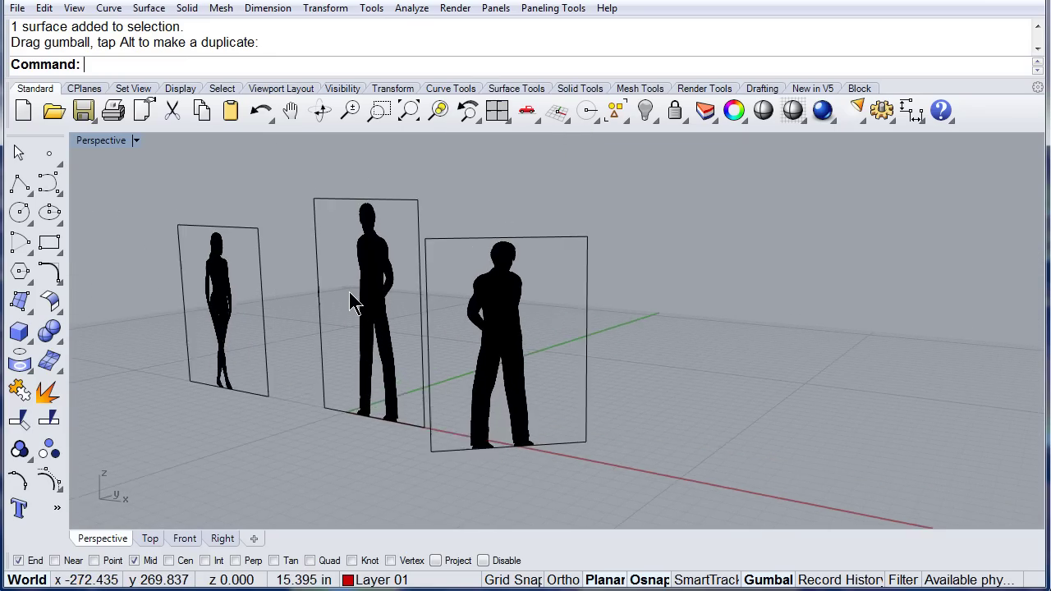
pyautogui.click(93, 146)
pyautogui.click(108, 202)
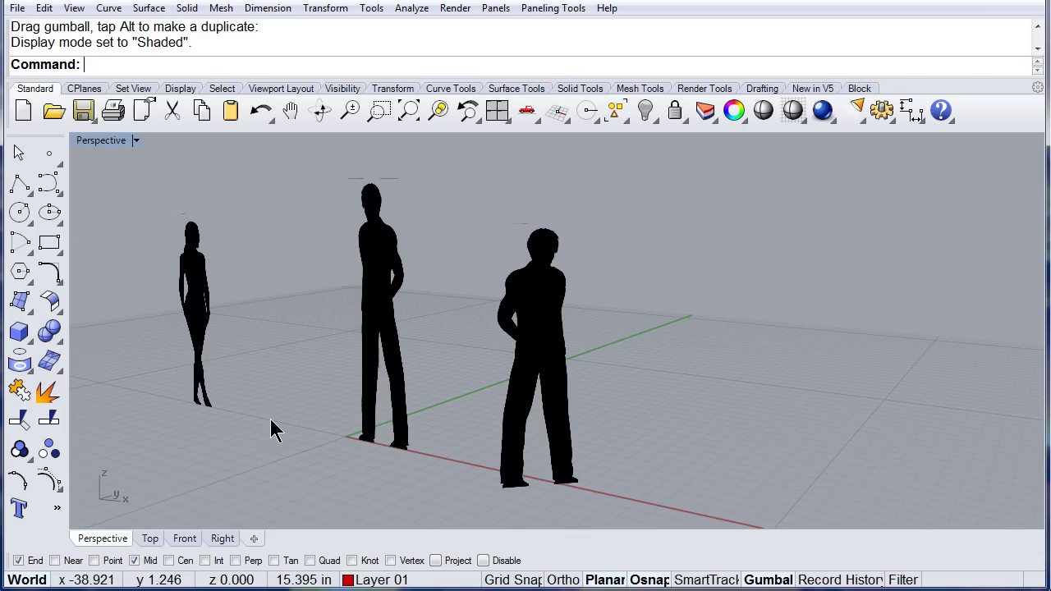
pyautogui.click(102, 142)
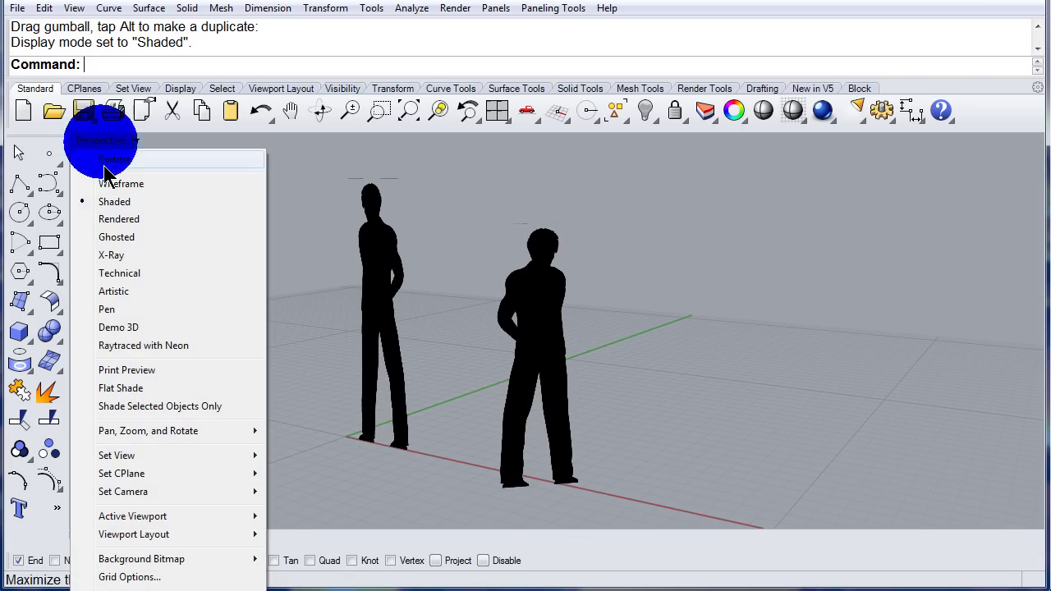
pyautogui.click(110, 219)
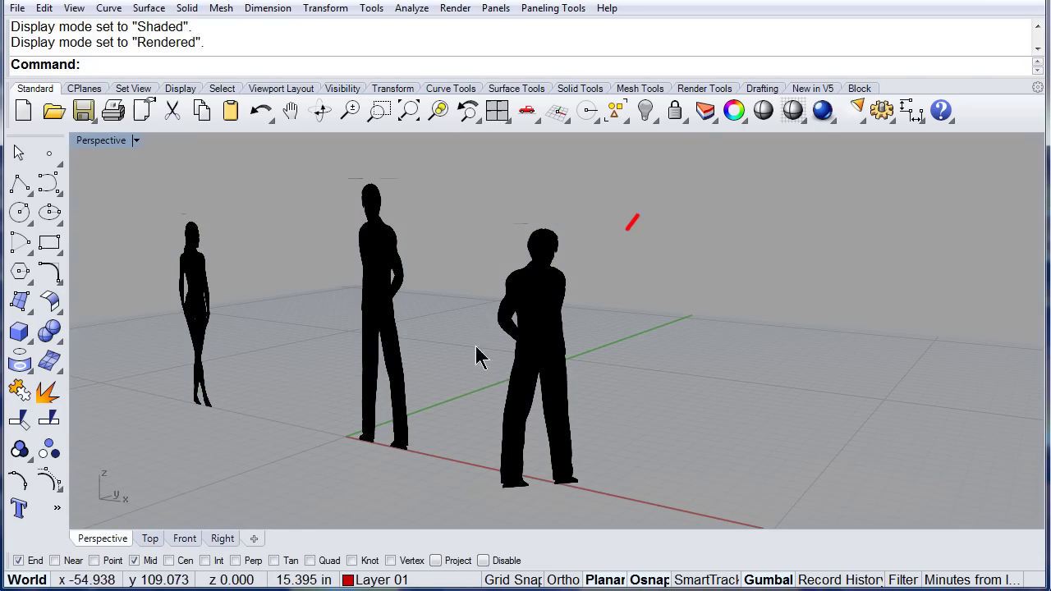
pyautogui.click(728, 129)
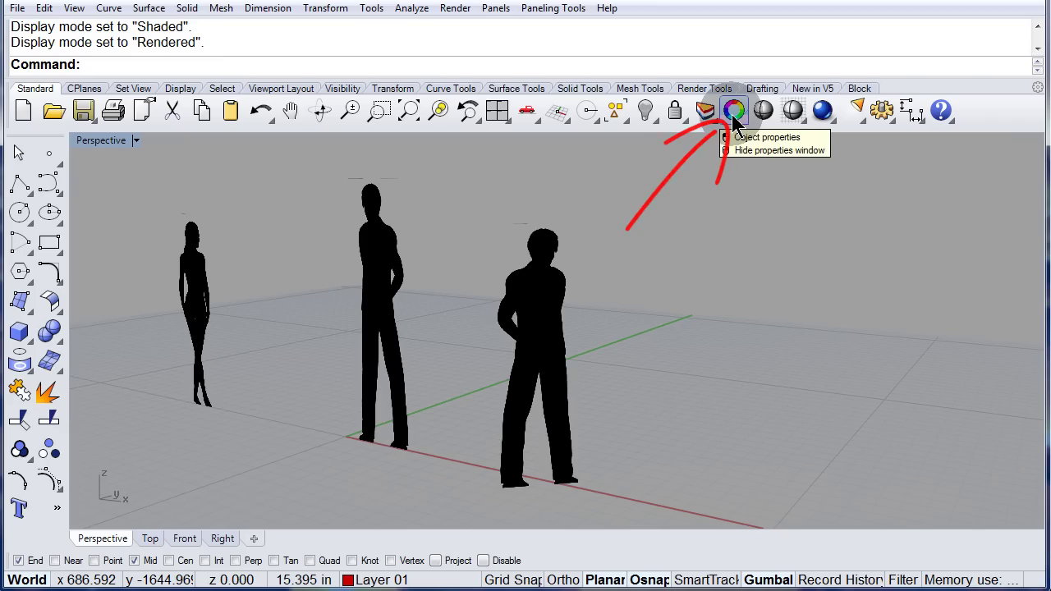
# Switch on the ground plane in Properties, orbit to view the shadows, and select the middle silhouette.
pyautogui.click(733, 115)
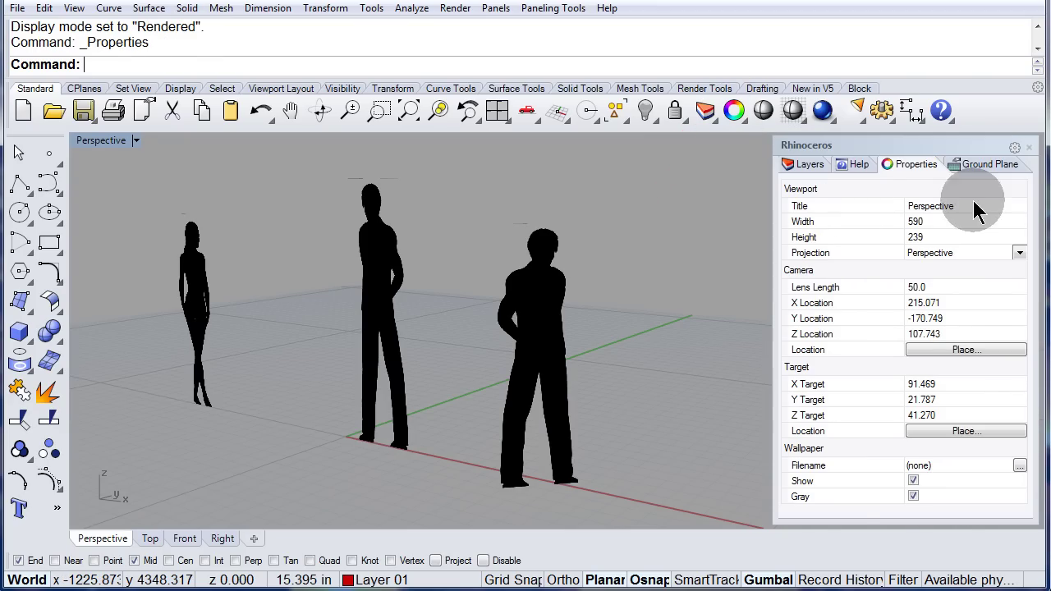
pyautogui.click(988, 167)
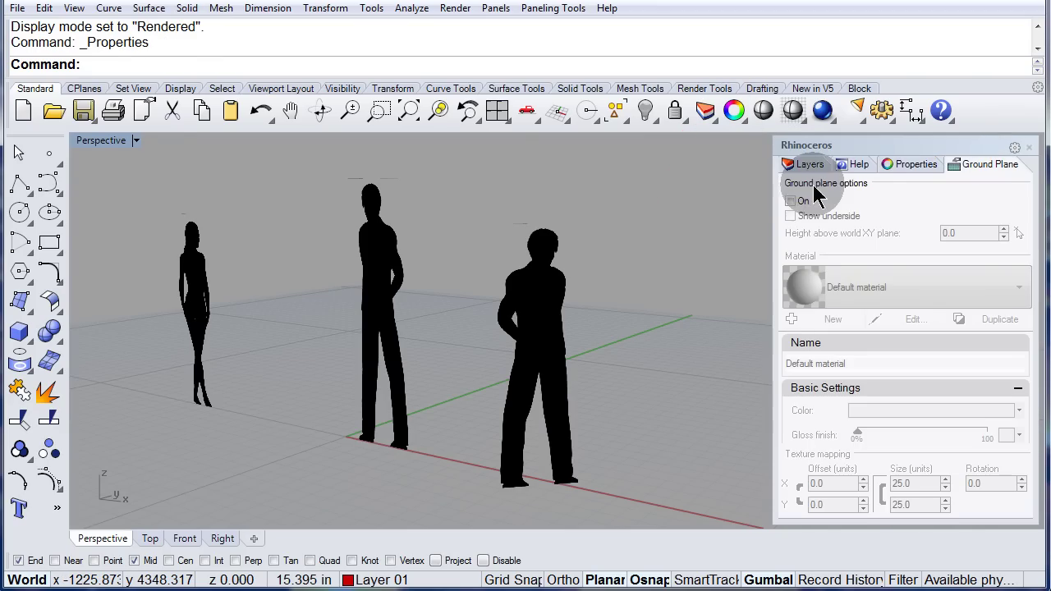
pyautogui.click(790, 201)
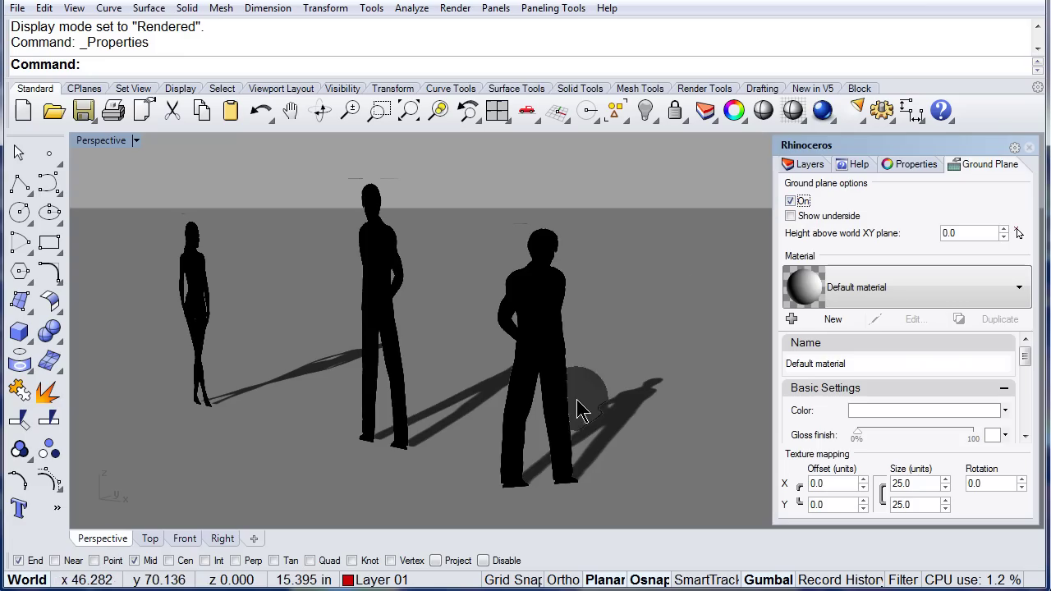
pyautogui.moveTo(577, 399); pyautogui.dragTo(608, 356, button='right')
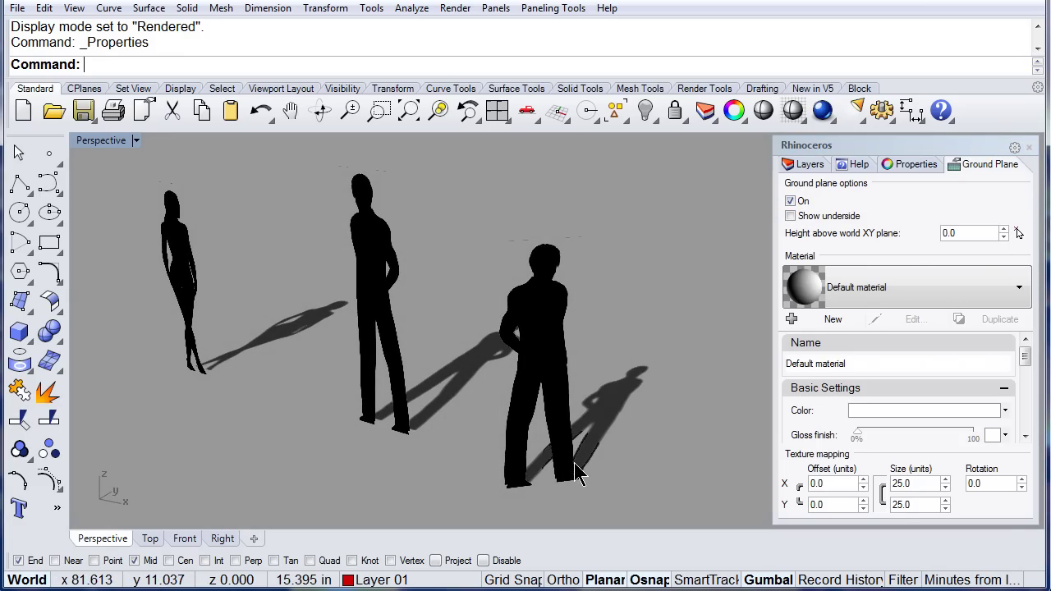
pyautogui.click(381, 271)
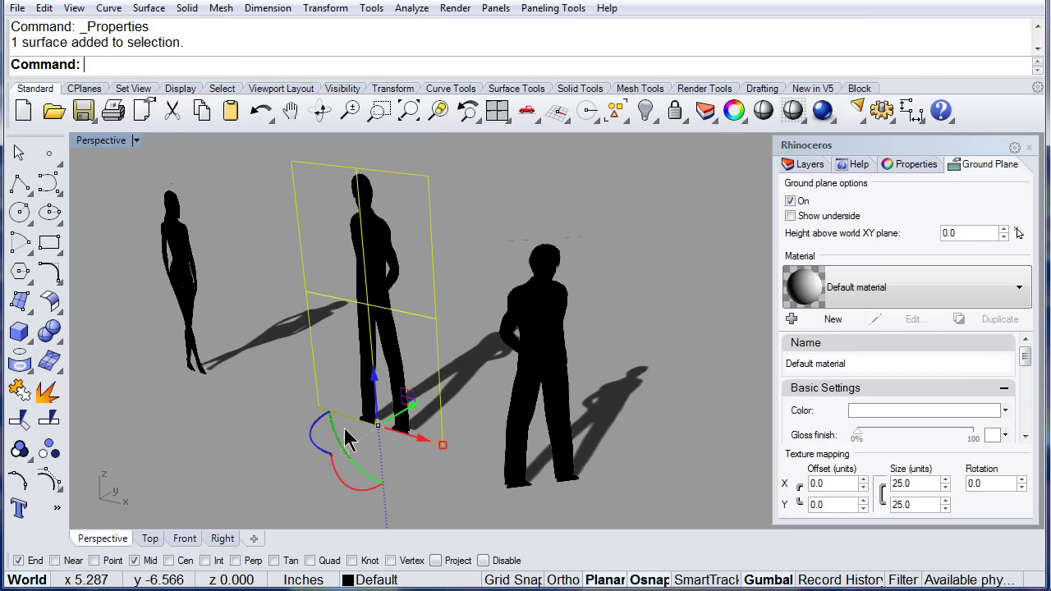
# Apply Reset Gumball to the middle silhouette, moving its pivot off the bottom-edge midpoint.
pyautogui.scroll(4, 343, 484)
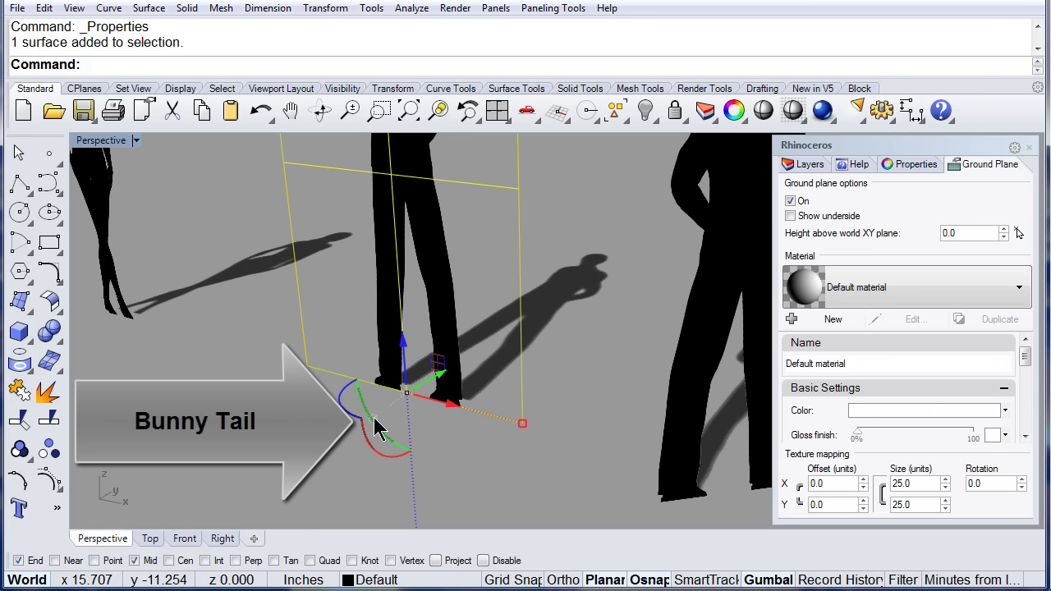
pyautogui.click(375, 419)
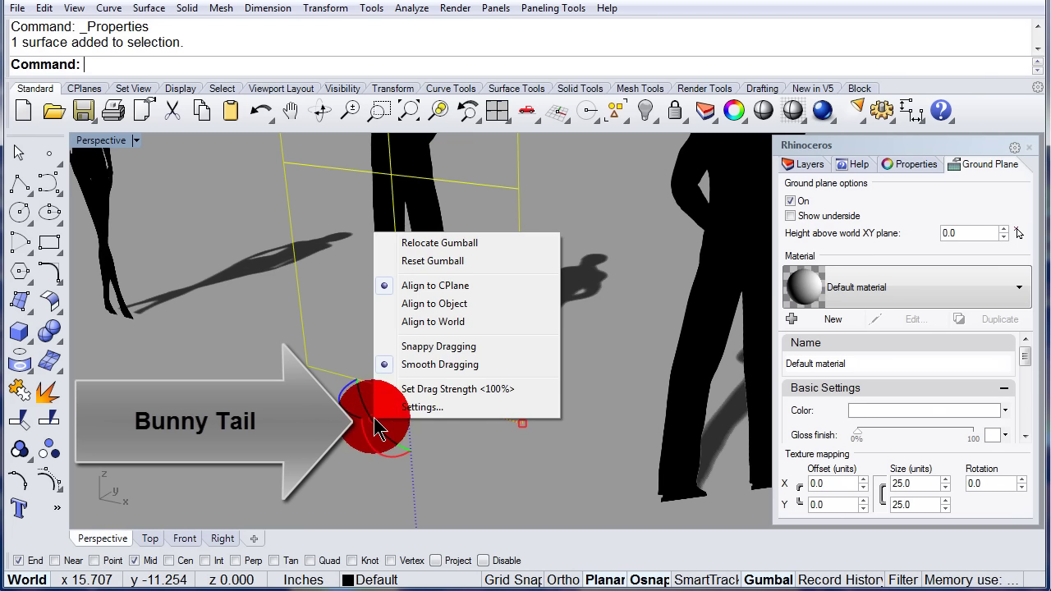
pyautogui.click(426, 262)
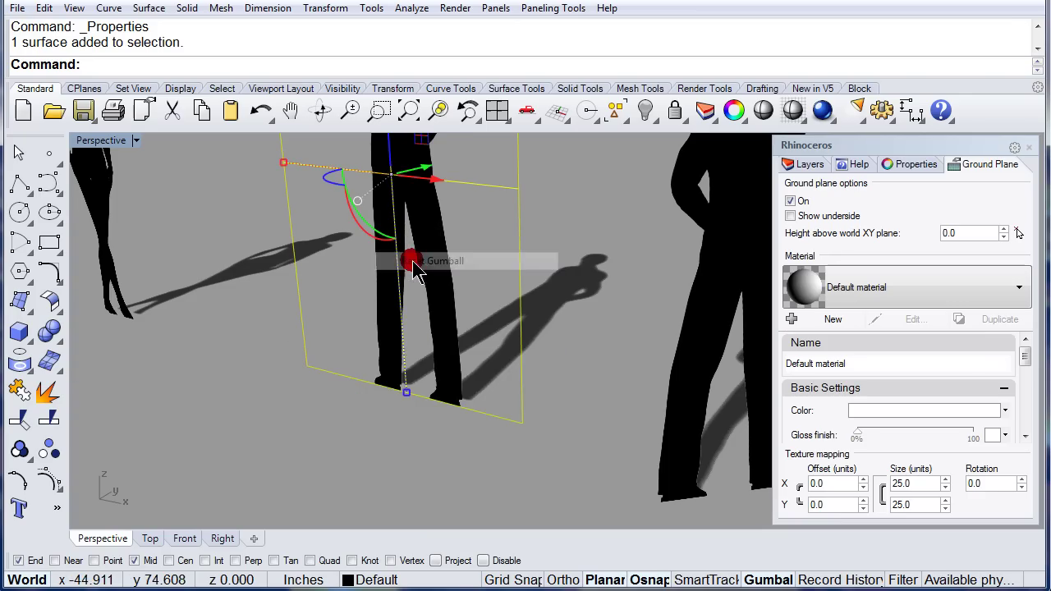
pyautogui.scroll(-5, 515, 465)
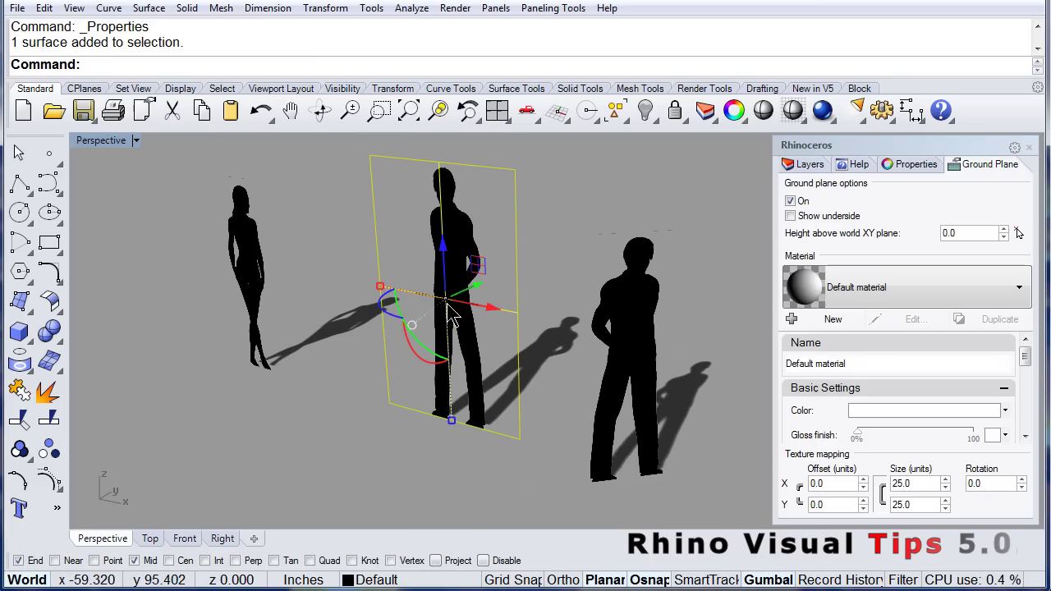
pyautogui.moveTo(410, 314)
pyautogui.mouseDown()
pyautogui.moveTo(484, 283)
pyautogui.moveTo(460, 312)
pyautogui.mouseUp()
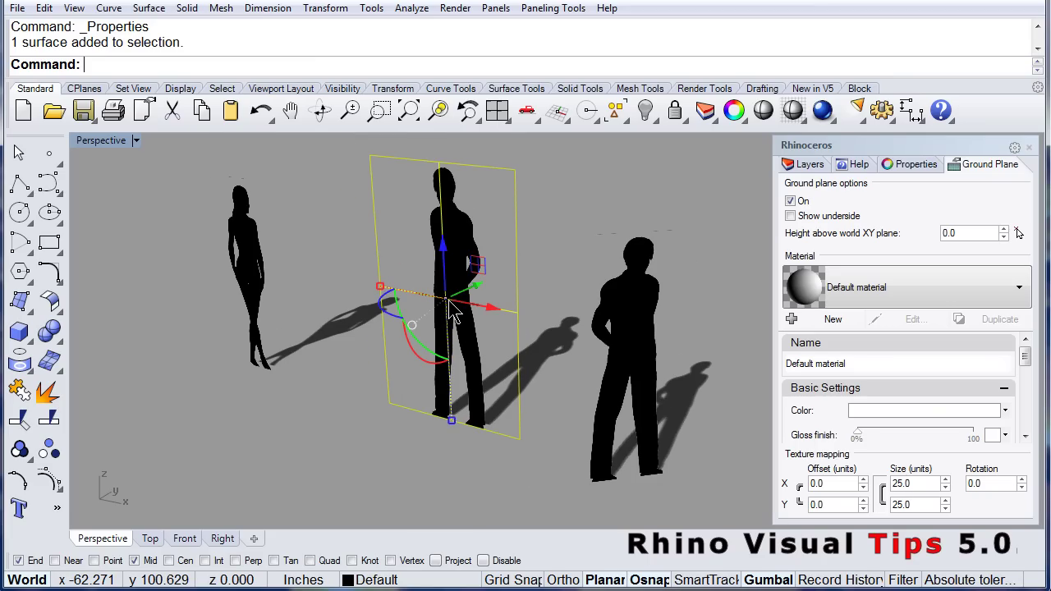